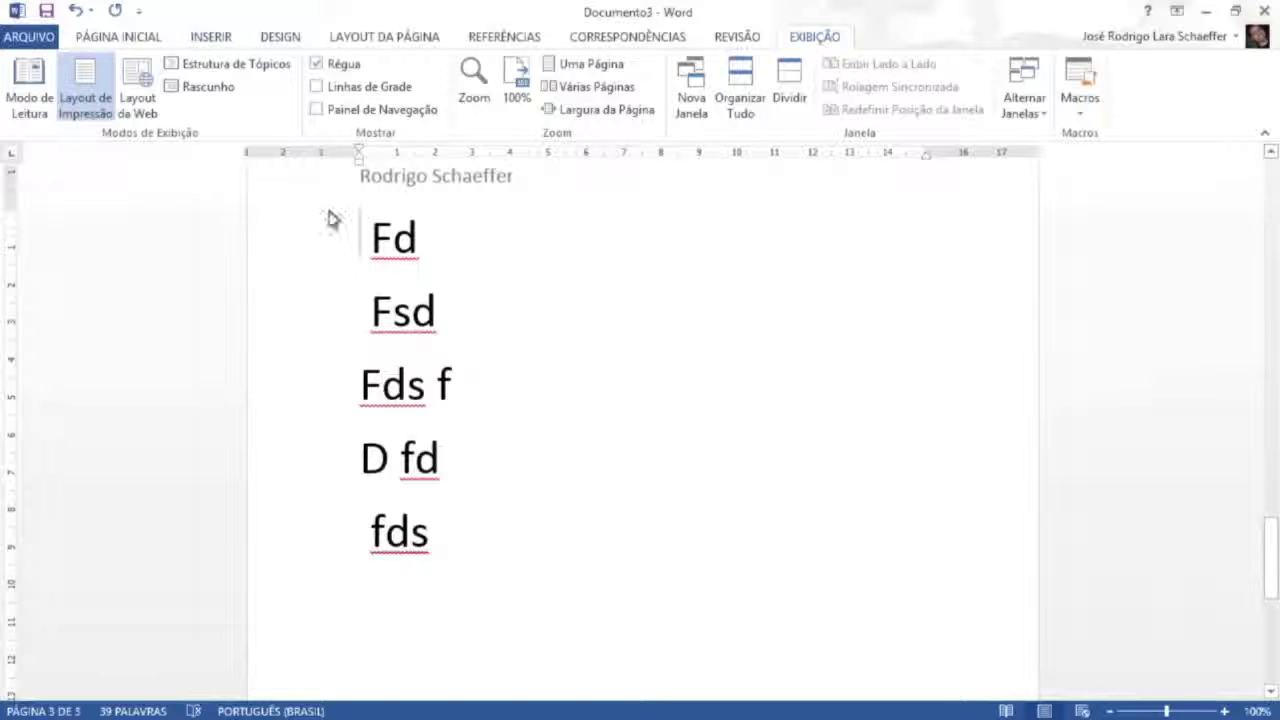
# Step: Display the document in Print Layout and go back to the start of its first page
pyautogui.click(85, 100)
pyautogui.scroll(15, 566, 400)
pyautogui.scroll(15, 566, 393)
pyautogui.scroll(-2, 566, 393)
pyautogui.scroll(2, 566, 393)
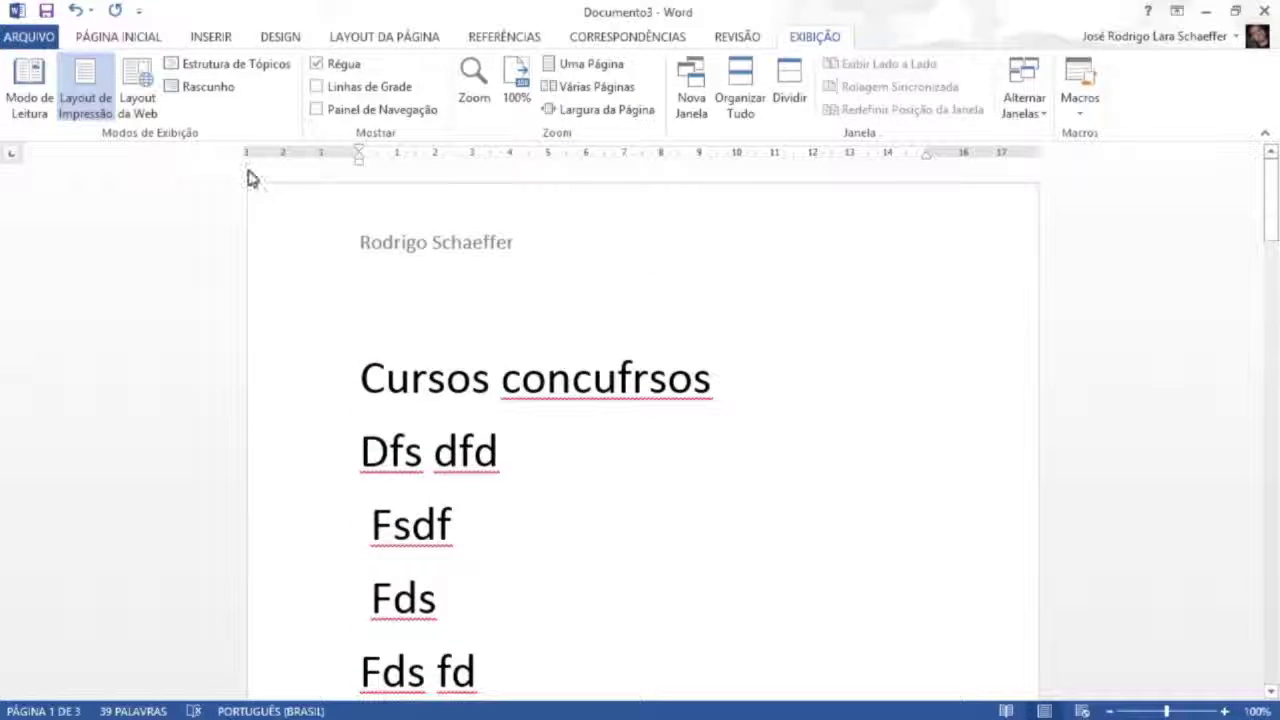
# Step: Switch the document to Web Layout and correct the misspelled word in the first text line to "concursos"
pyautogui.click(125, 110)
pyautogui.scroll(-4, 537, 372)
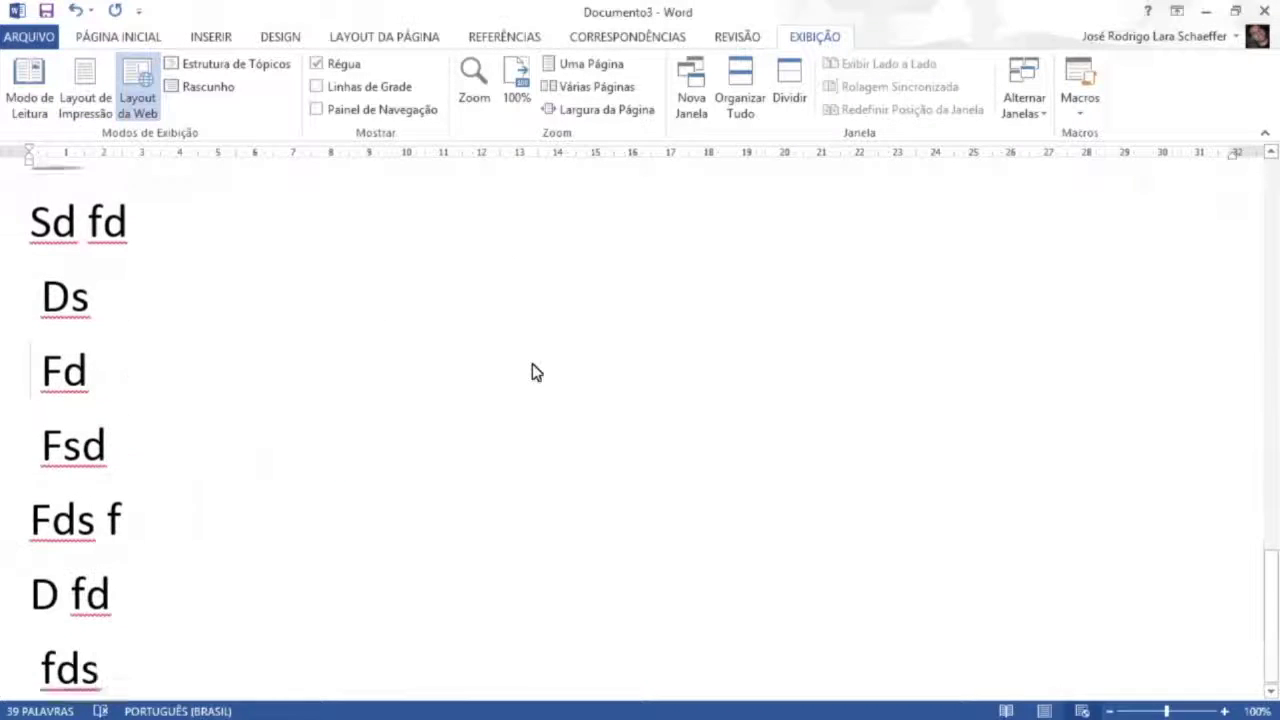
pyautogui.scroll(10, 526, 380)
pyautogui.scroll(10, 529, 387)
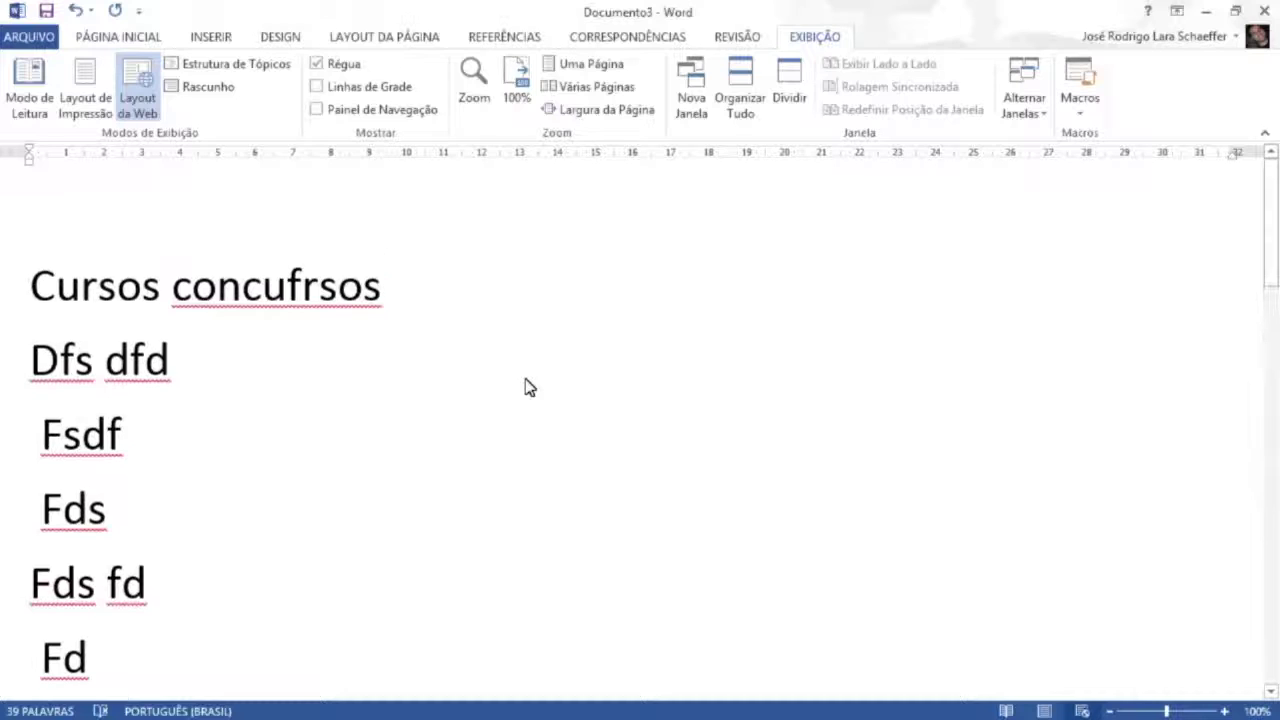
pyautogui.scroll(-3, 526, 386)
pyautogui.scroll(3, 528, 386)
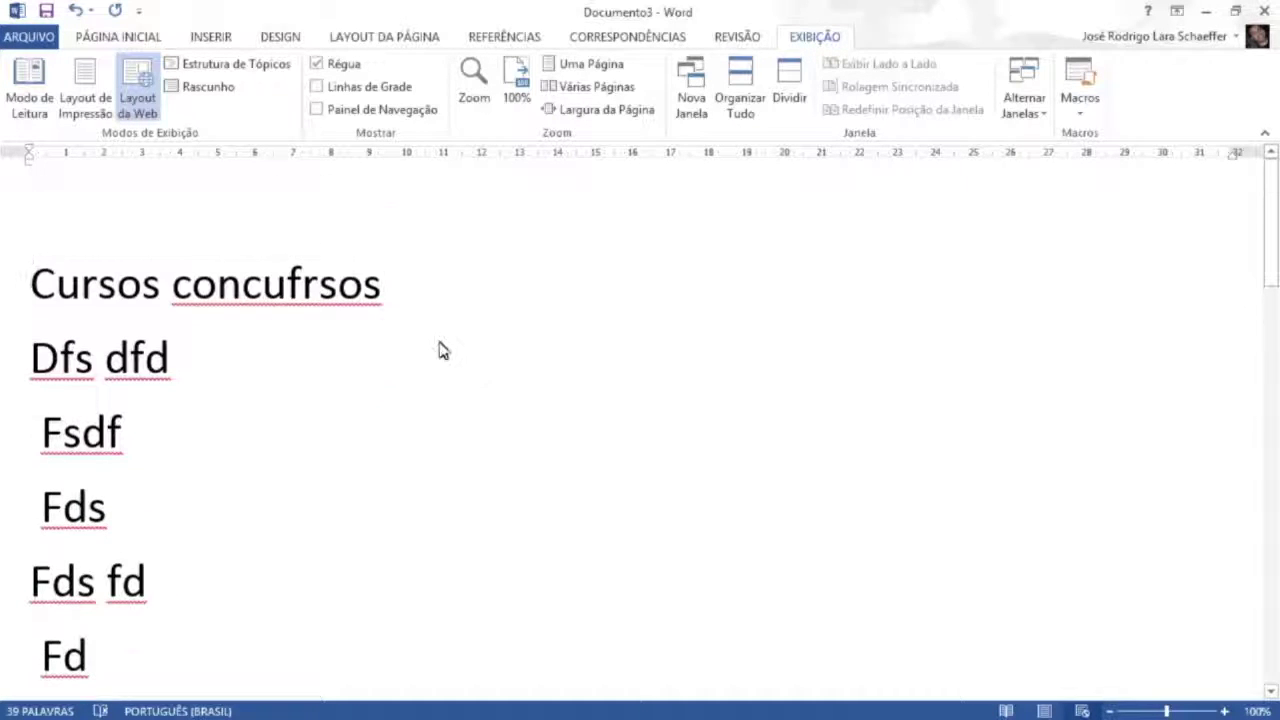
pyautogui.click(284, 293)
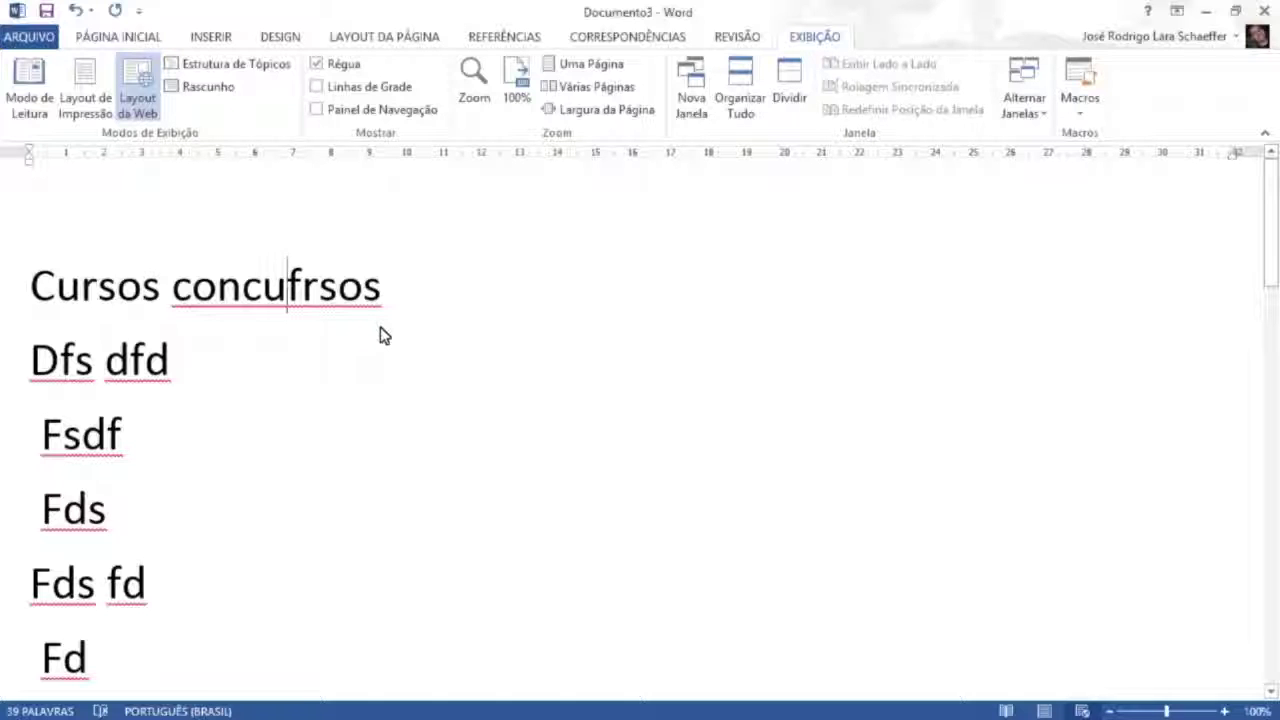
pyautogui.press('Delete')
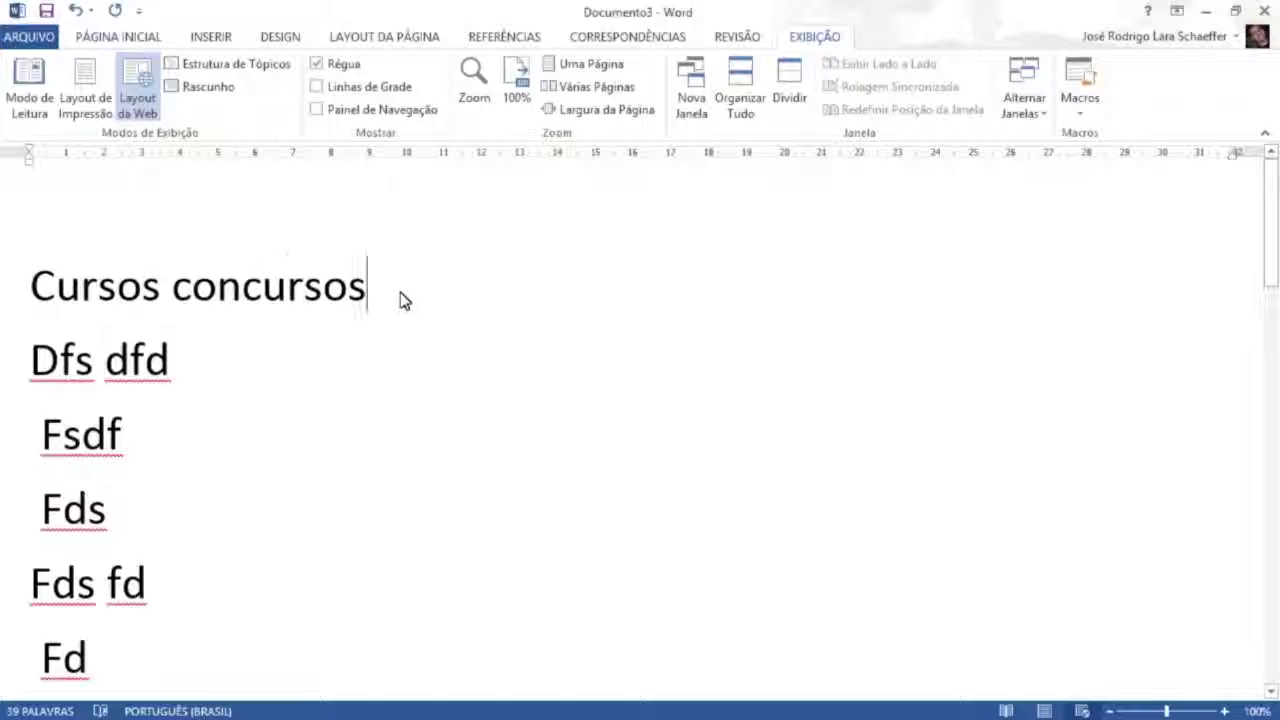
pyautogui.scroll(-10, 452, 369)
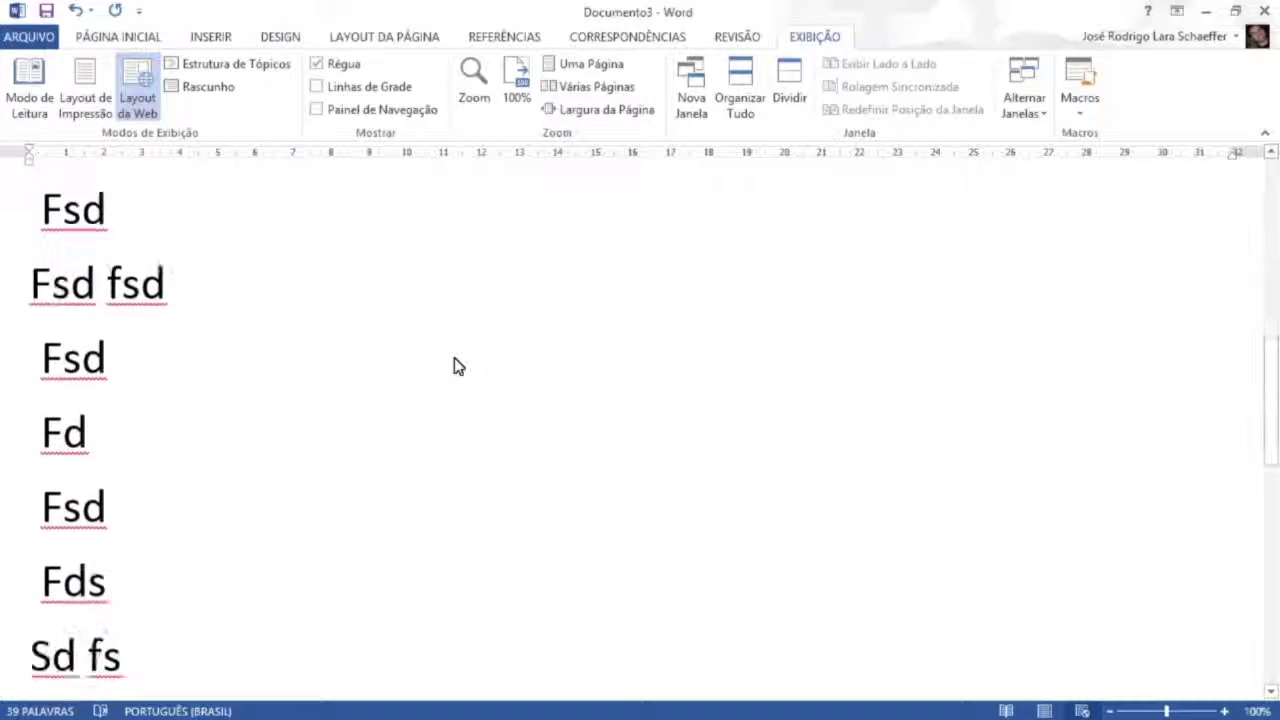
pyautogui.scroll(-5, 452, 369)
pyautogui.scroll(7, 450, 375)
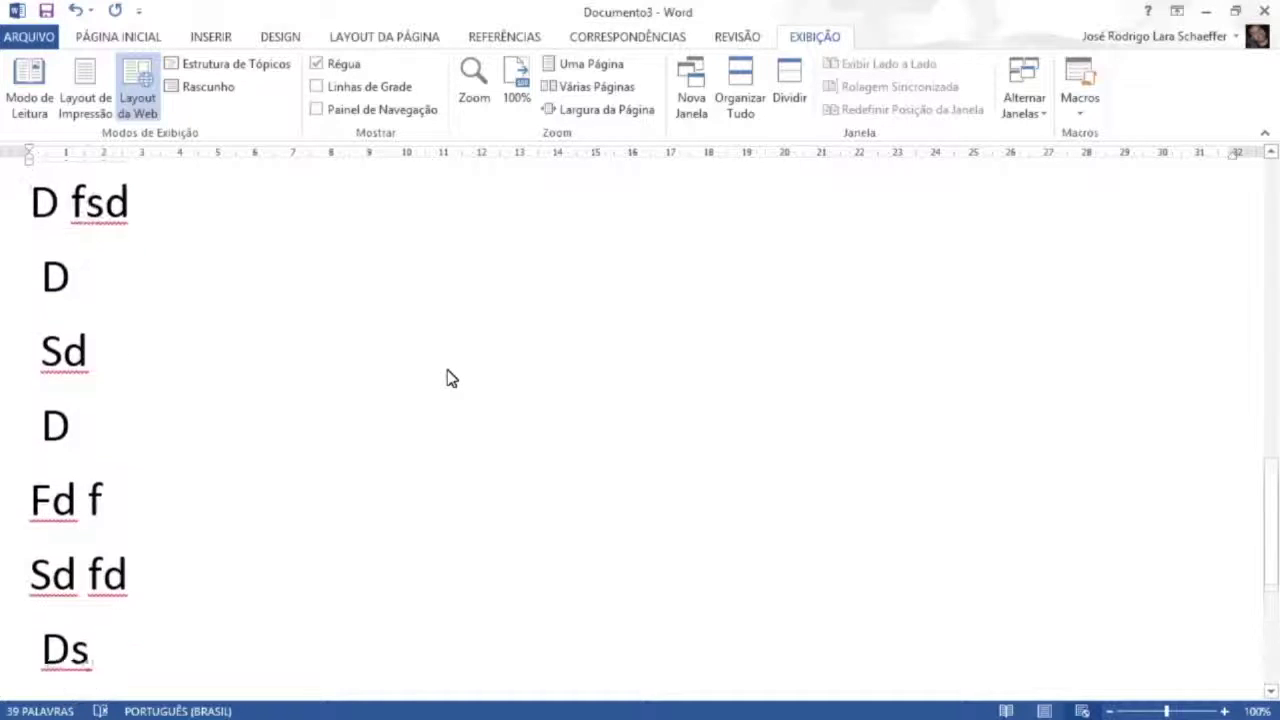
pyautogui.scroll(10, 450, 377)
pyautogui.scroll(-3, 450, 377)
pyautogui.scroll(3, 450, 377)
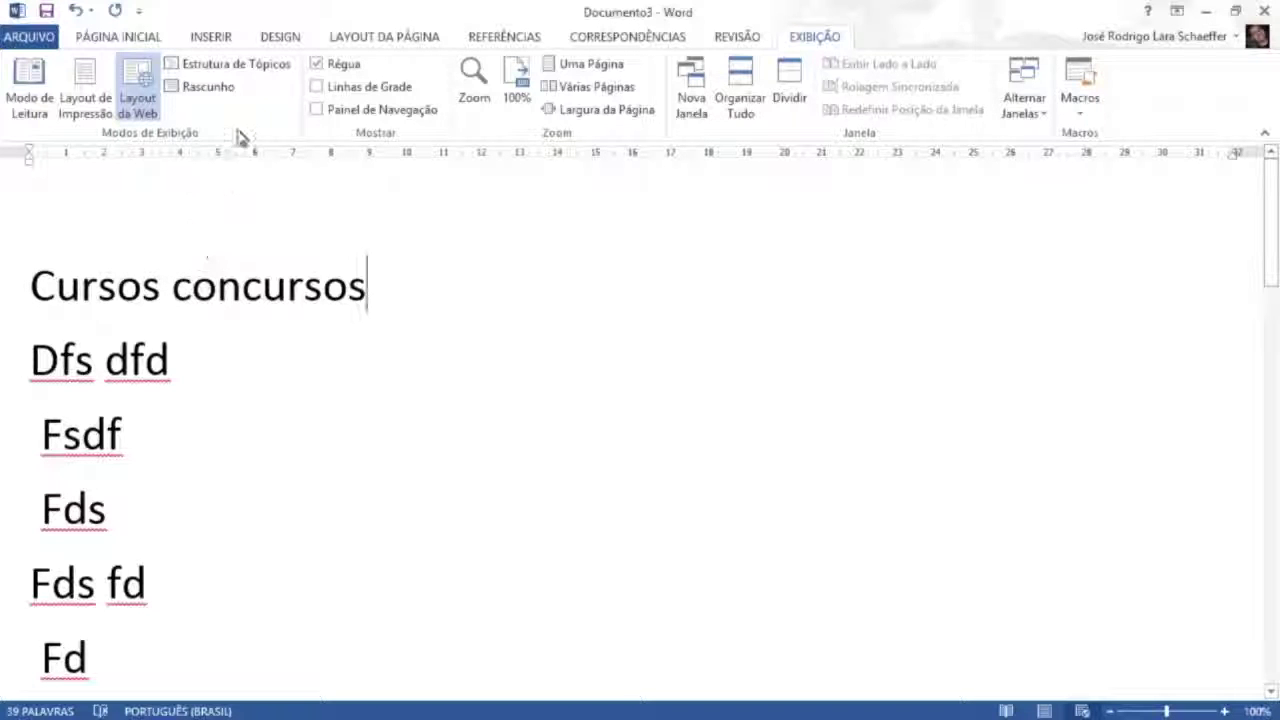
# Step: Move the "Fsdf" paragraph below the "Fds fd" paragraph in Outline view, and close that view
pyautogui.click(238, 66)
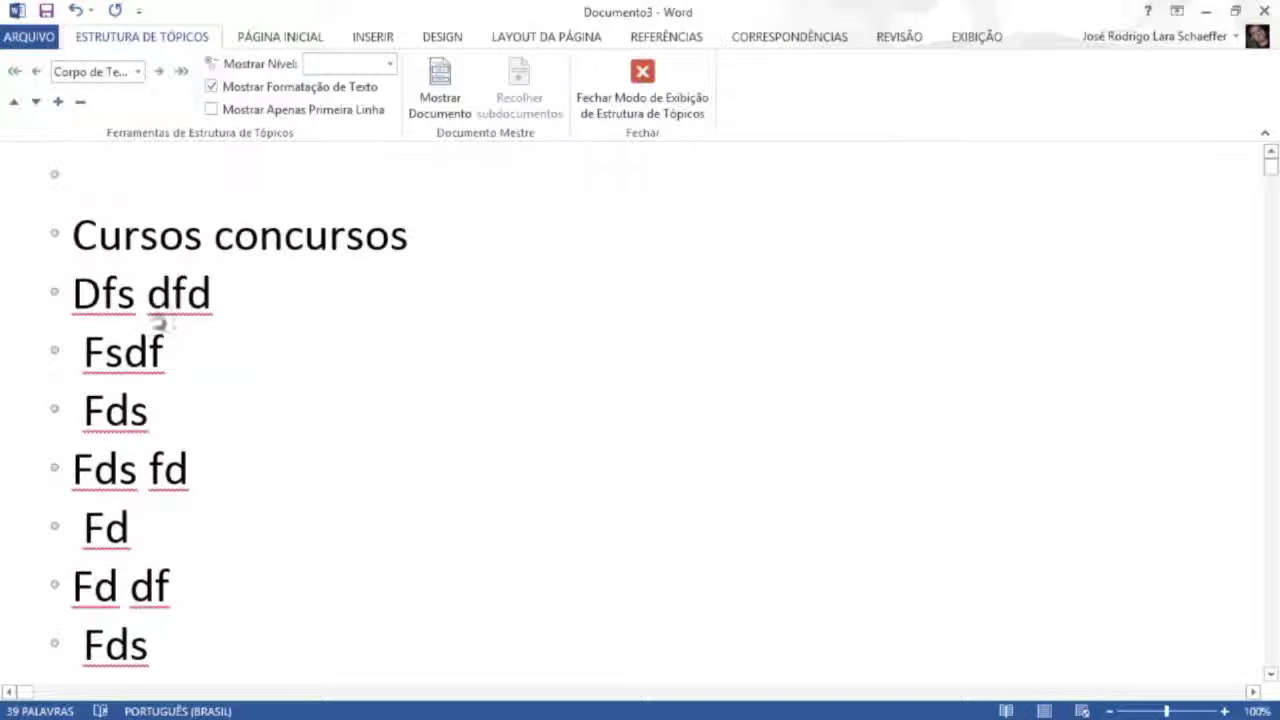
pyautogui.click(56, 354)
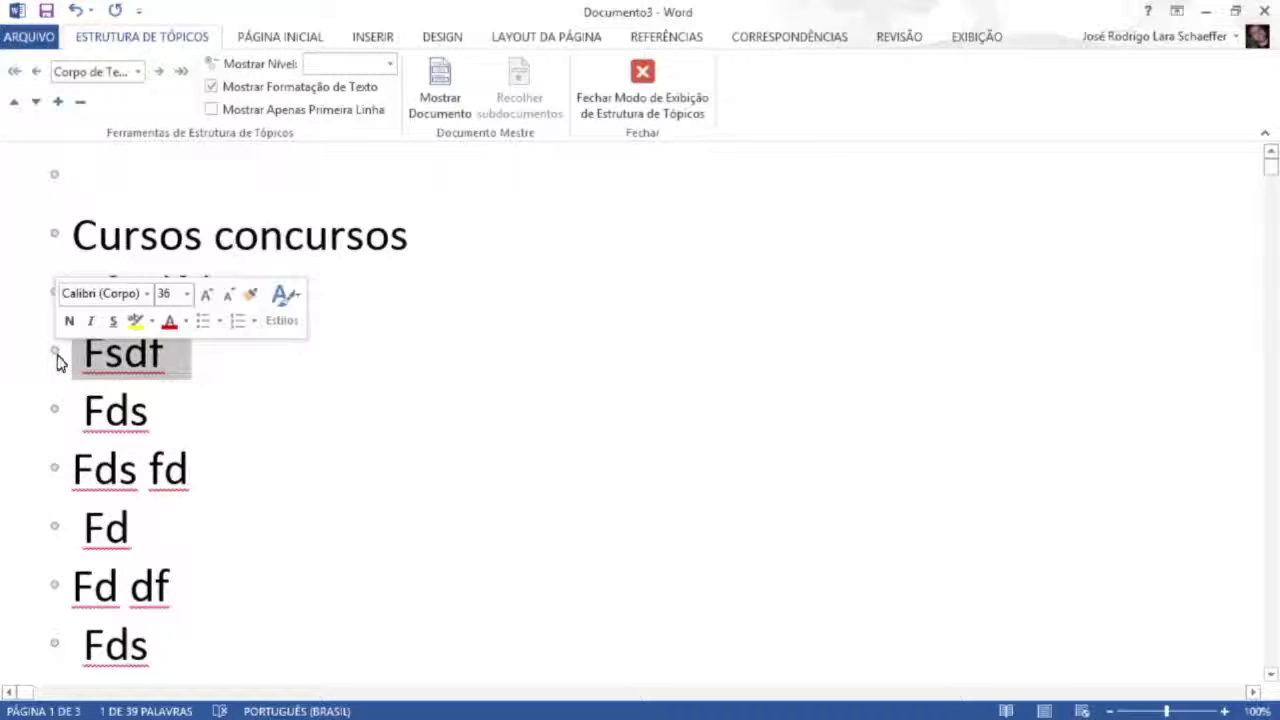
pyautogui.moveTo(54, 354); pyautogui.dragTo(50, 483)
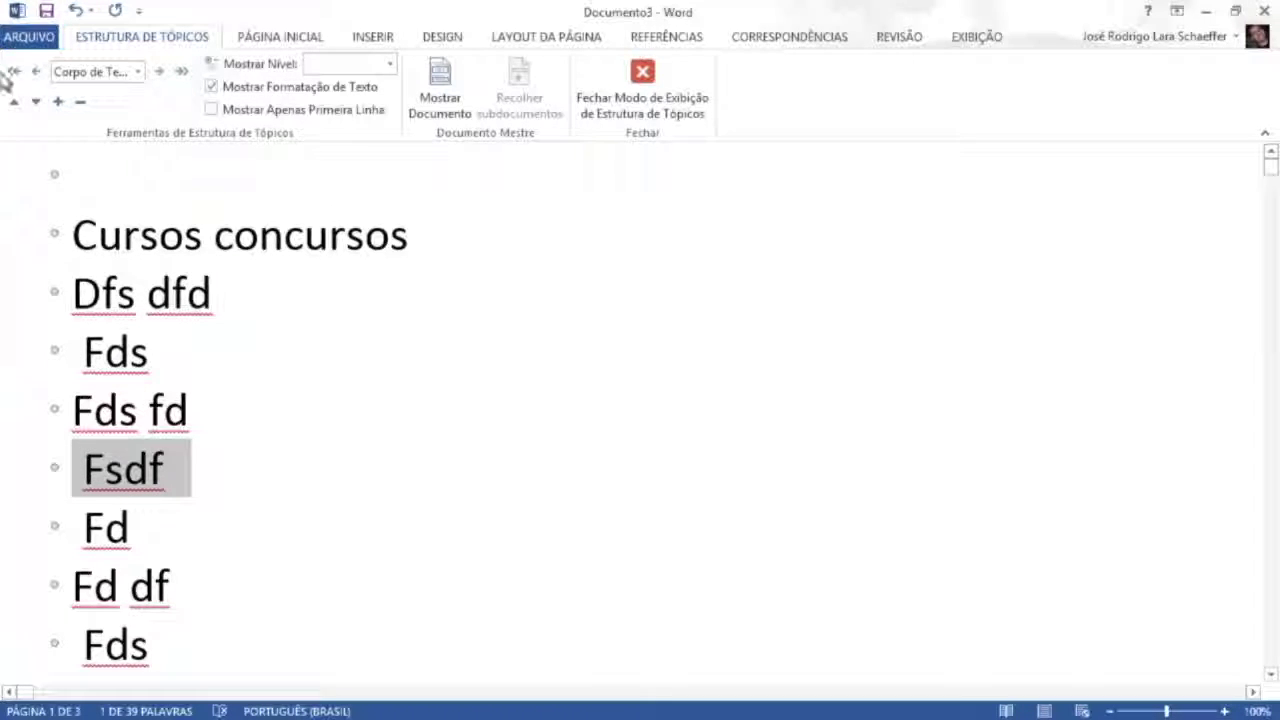
pyautogui.click(640, 100)
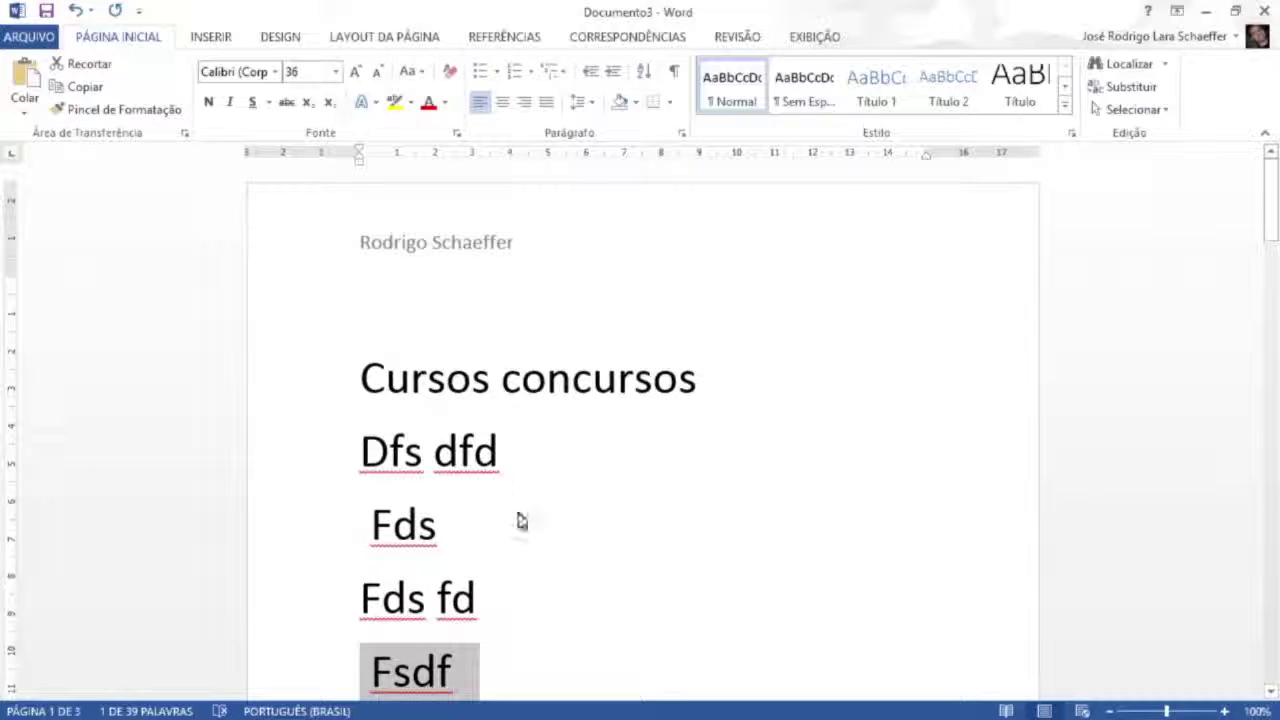
pyautogui.click(520, 520)
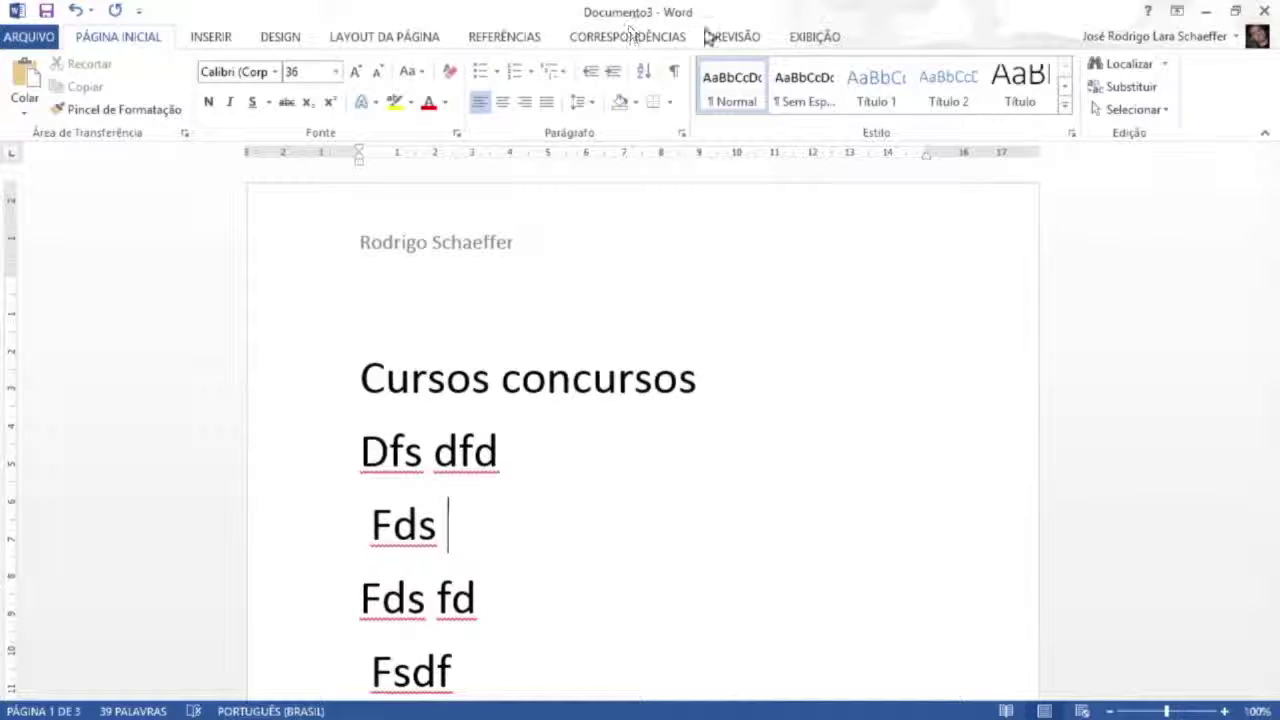
# Step: Switch to Draft view and extend the "Dfs dfd" line with "dfjk sfjkdjf sdkfjsdfkj dfk fdjsdk sfjk fdsjkfjdkfsjkdjk fjksdjfsdkjf dkfjkfj dfks"
pyautogui.click(815, 36)
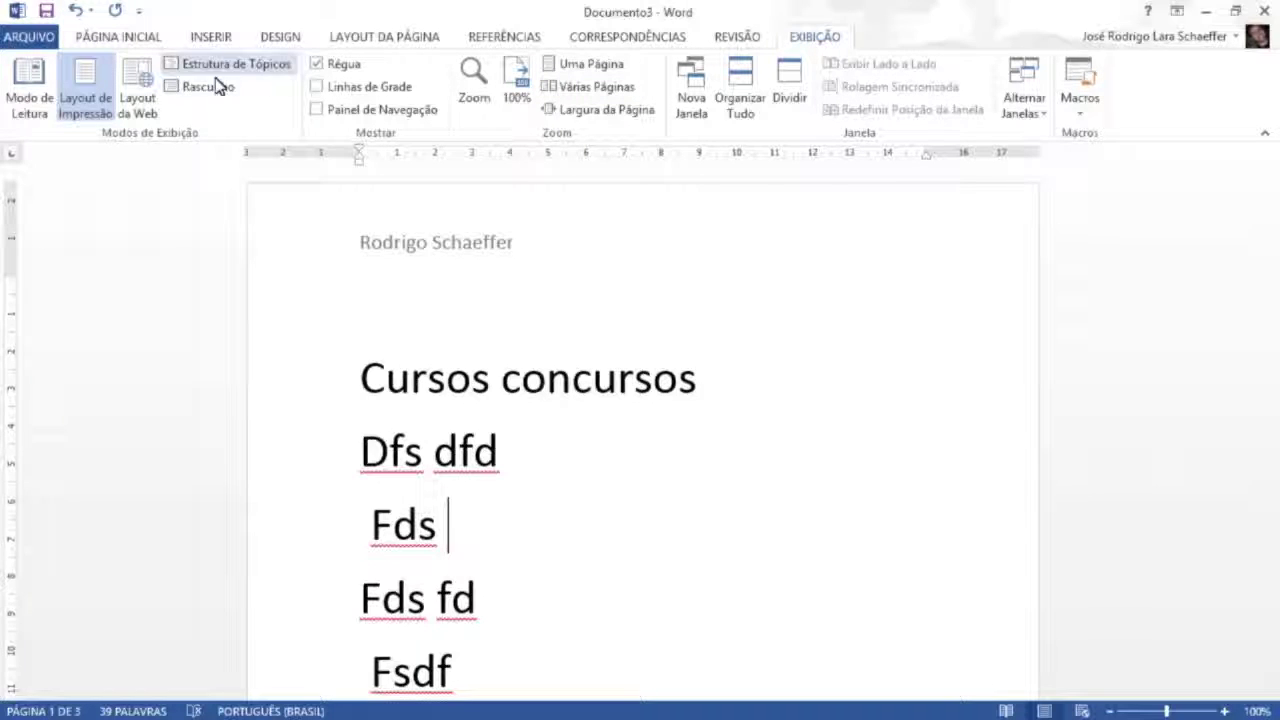
pyautogui.click(180, 88)
pyautogui.click(212, 300)
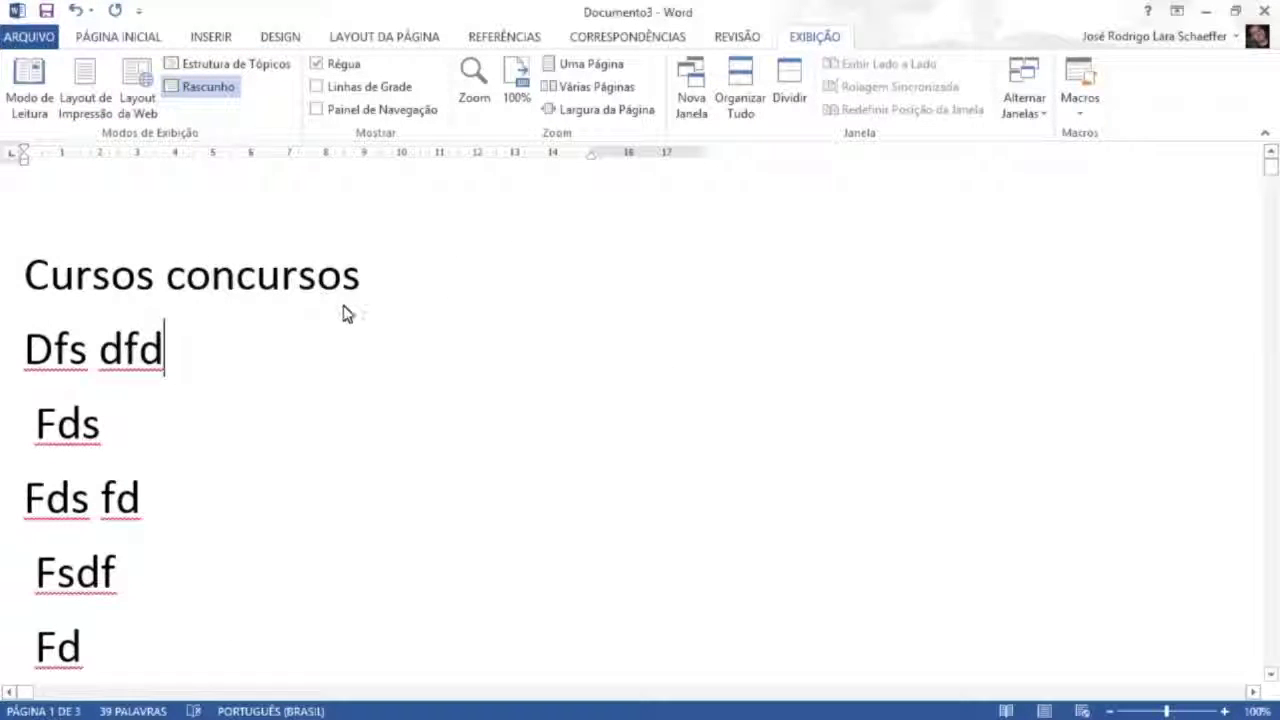
pyautogui.write('dfjk sfjkdjf sdkfjsdfkj d')
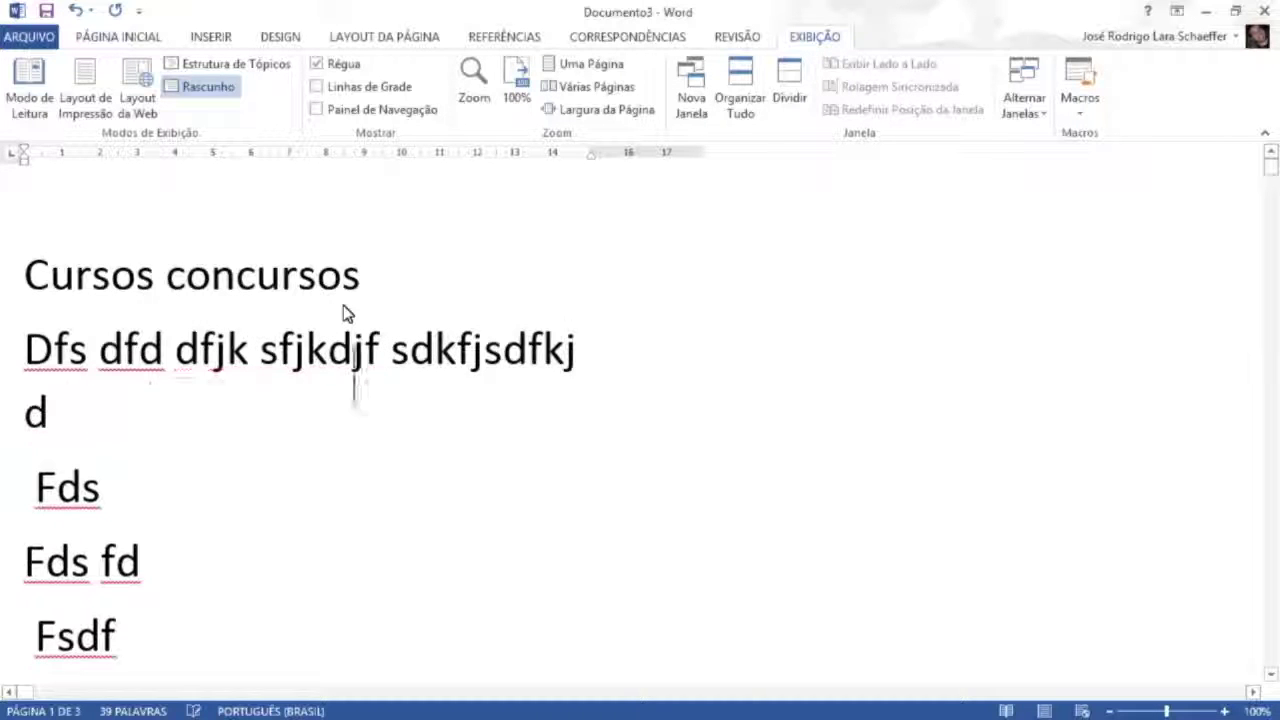
pyautogui.write('fk fdjsdk sfjk fdsjkfjdkfsjkdjk fjksdjfsdkjf dkfjkfj dfks')
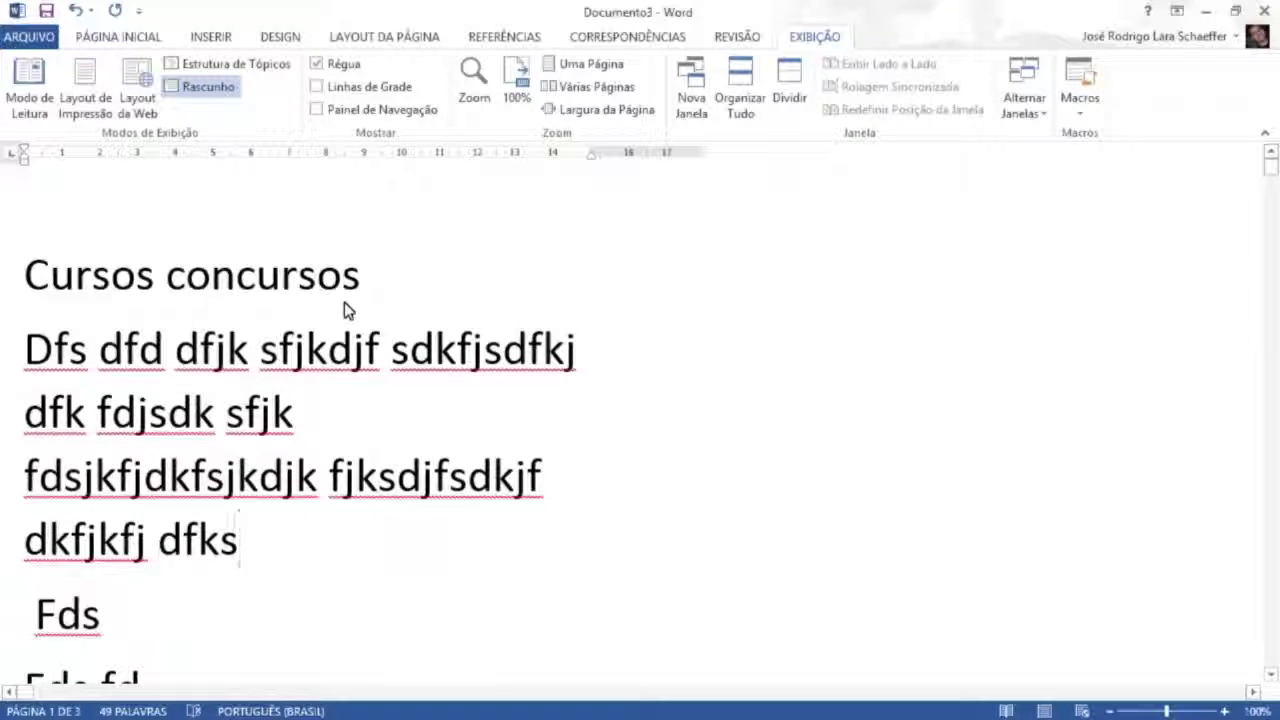
# Step: Add a new paragraph below it reading "Eiru ieuewiu reirwu iurwei rue ieui uewi"
pyautogui.press('Return')
pyautogui.write('Eiru ieuewiu reirwu iurwei rue ieu')
pyautogui.write('i uewi')
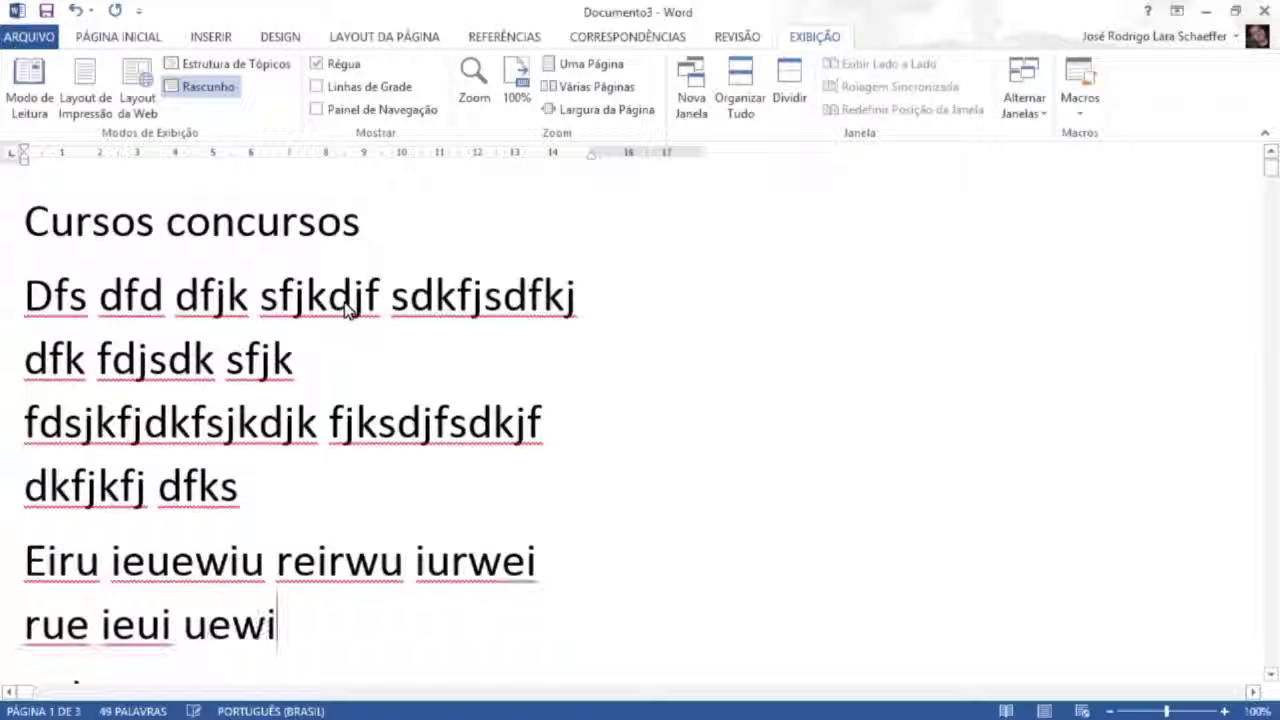
pyautogui.scroll(1, 298, 312)
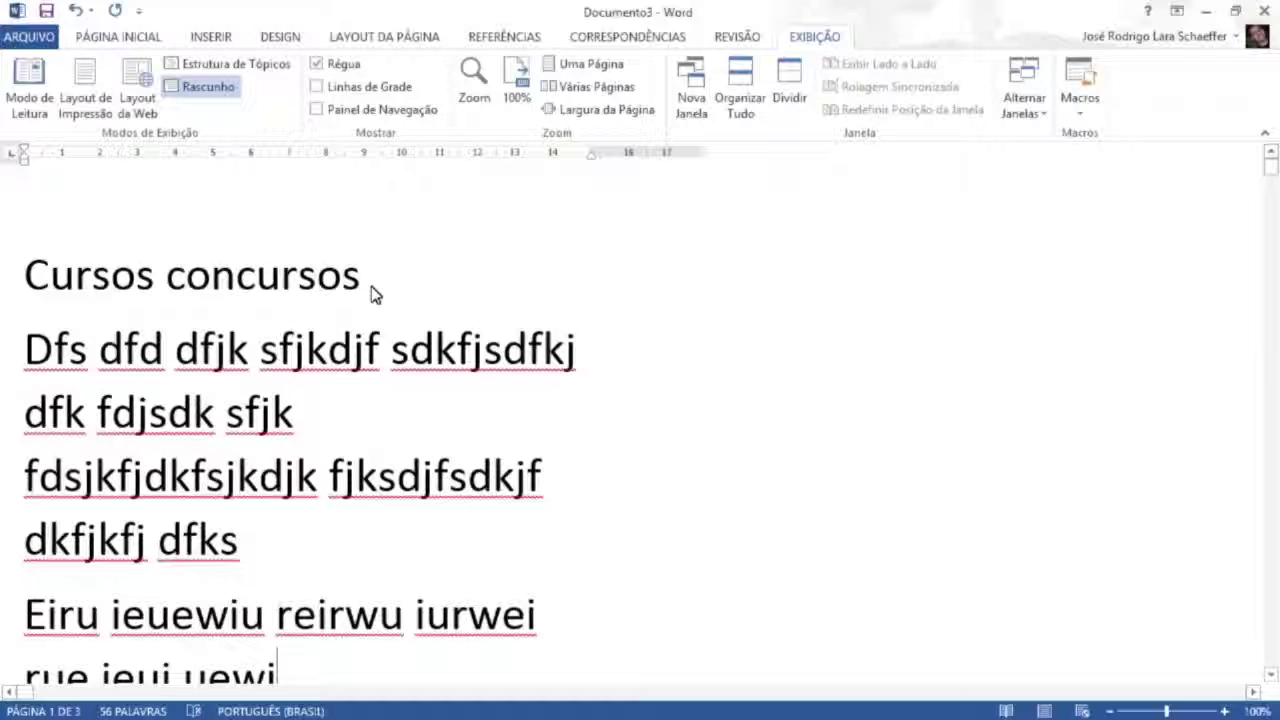
# Step: Check the page in Print Layout, return to Draft view and insert "fdsdf fsd sfd" inside the word "fjksdjfsdkjf", before its final "kjf"
pyautogui.click(85, 97)
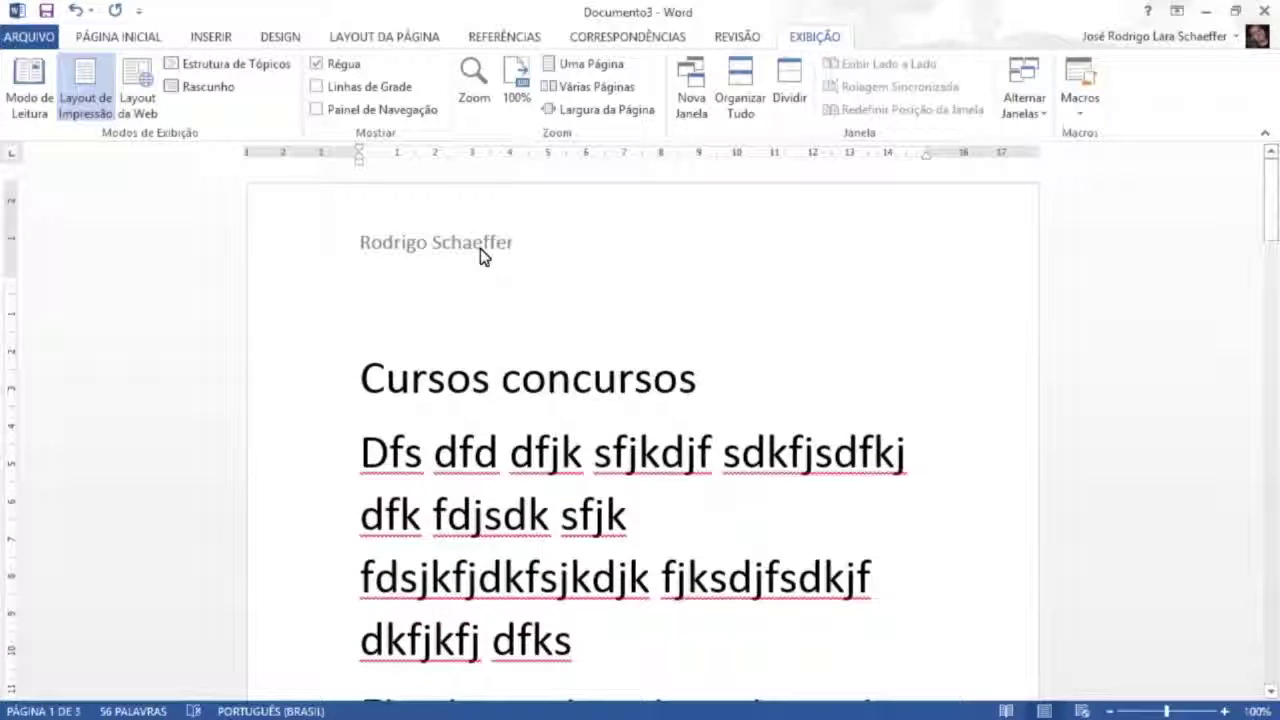
pyautogui.click(206, 88)
pyautogui.click(494, 482)
pyautogui.write('fdsdf fsd sfdkjf dkfjkfj dfks')
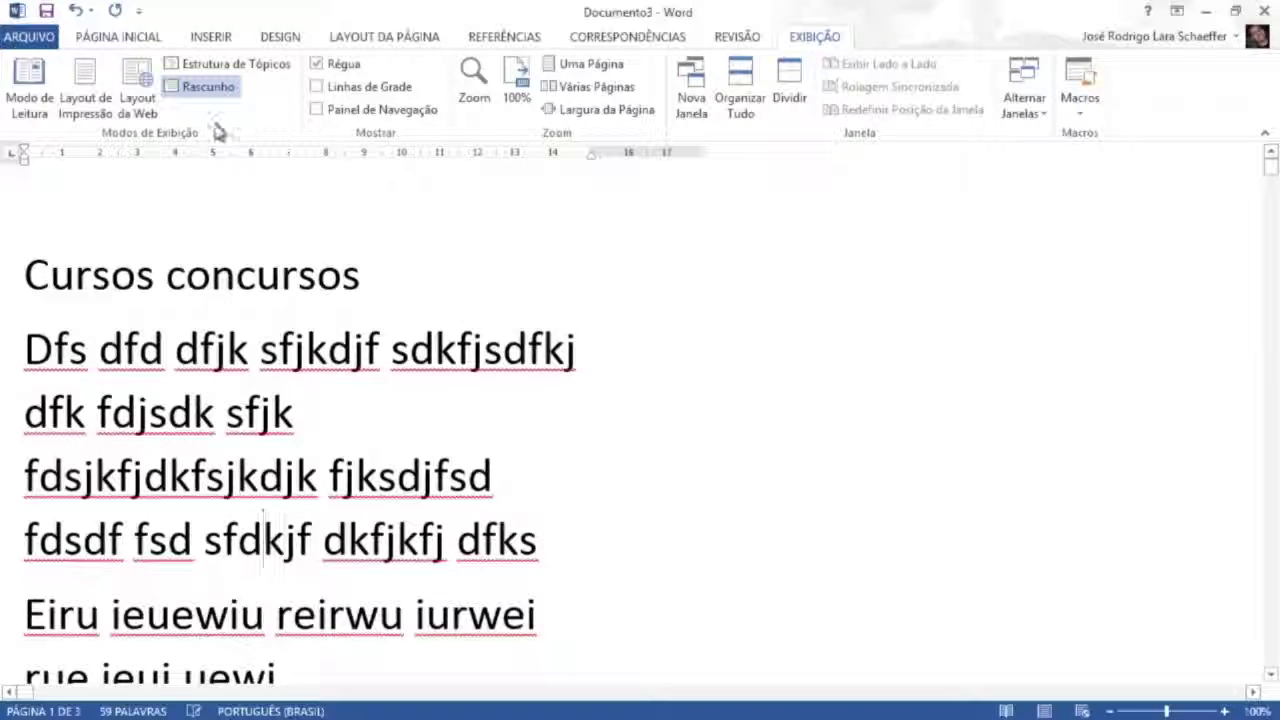
# Step: Return the document to Print Layout and look over the first page with its header
pyautogui.click(102, 94)
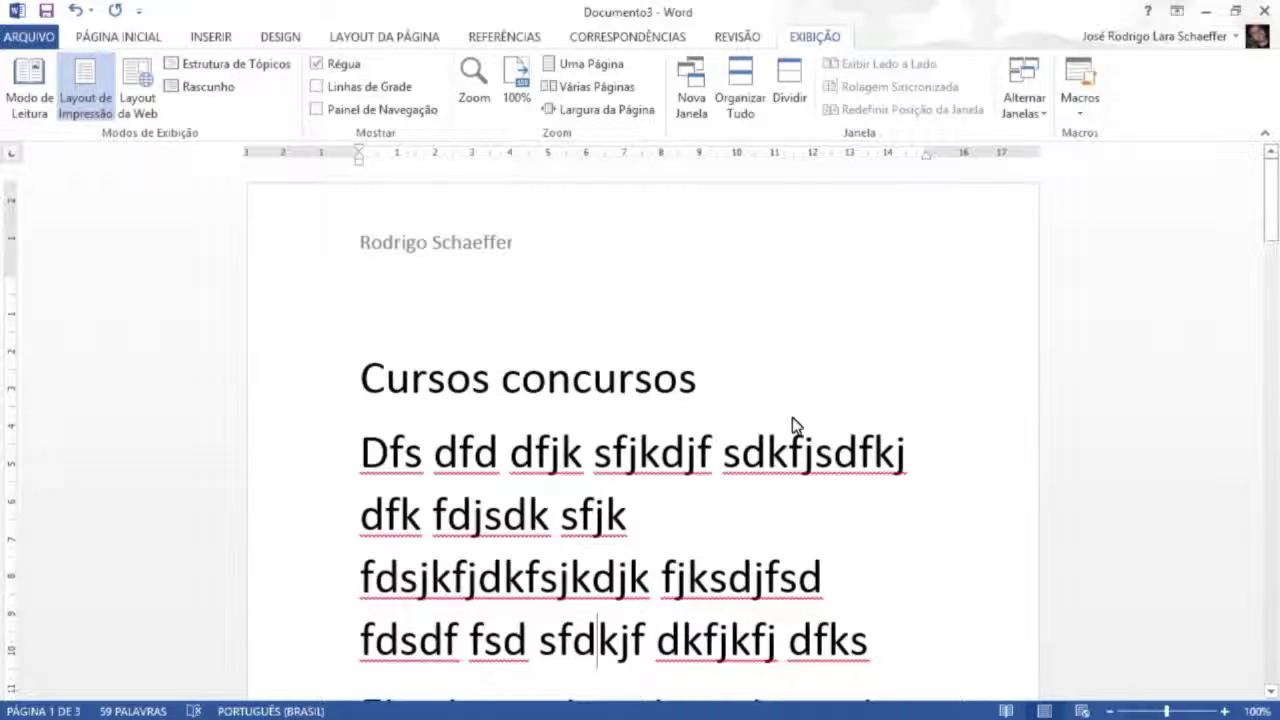
pyautogui.scroll(-3, 792, 417)
pyautogui.scroll(3, 792, 417)
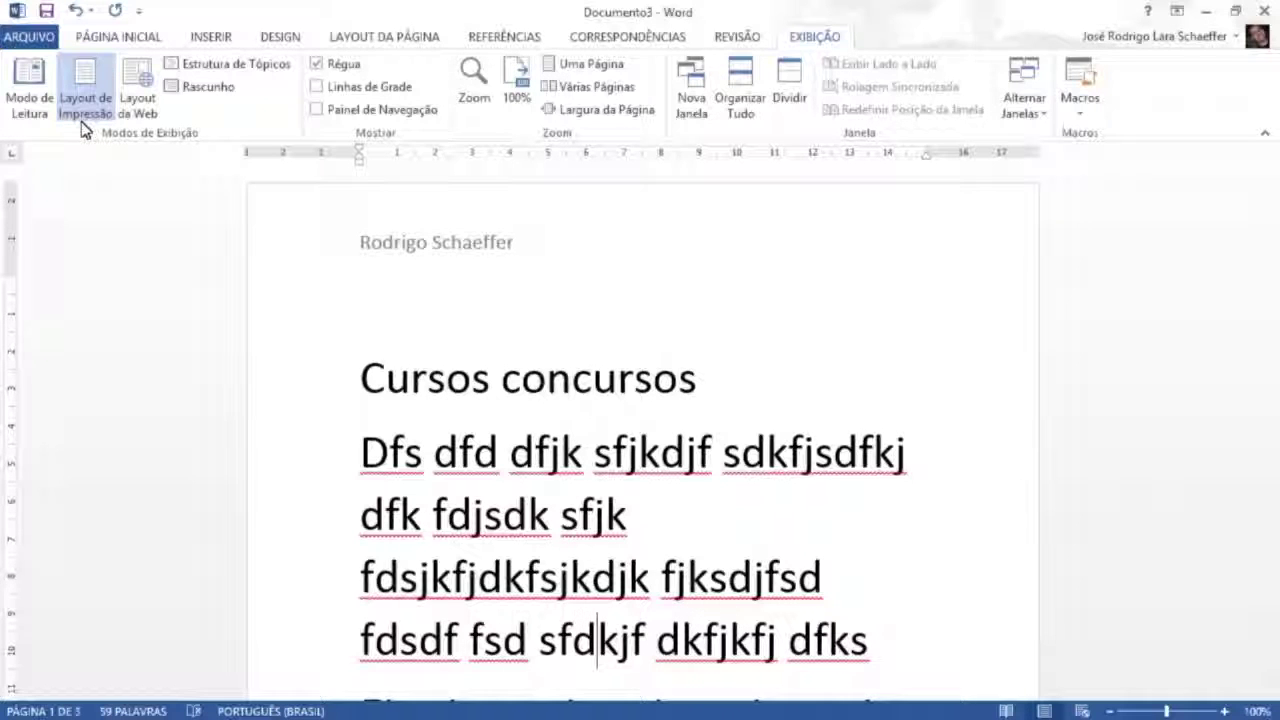
# Step: Toggle the ruler off and back on, and briefly display the gridlines on the page
pyautogui.click(346, 75)
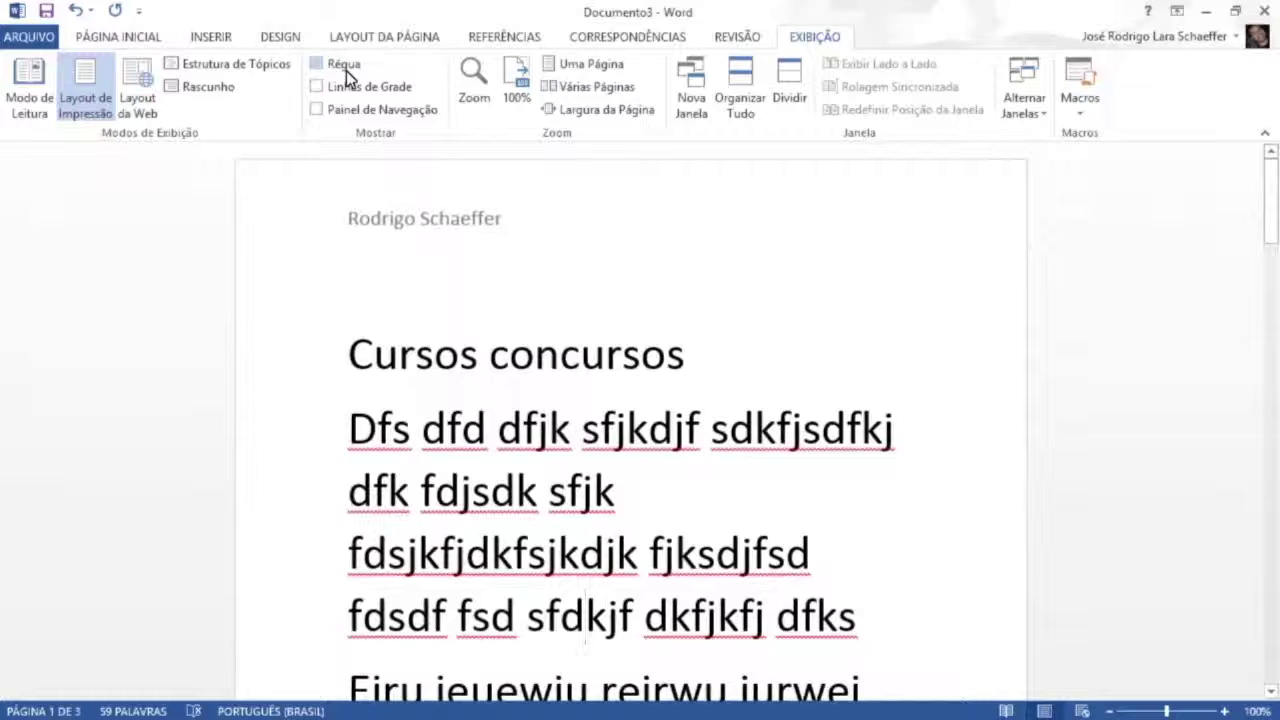
pyautogui.click(346, 75)
pyautogui.click(346, 75)
pyautogui.click(346, 75)
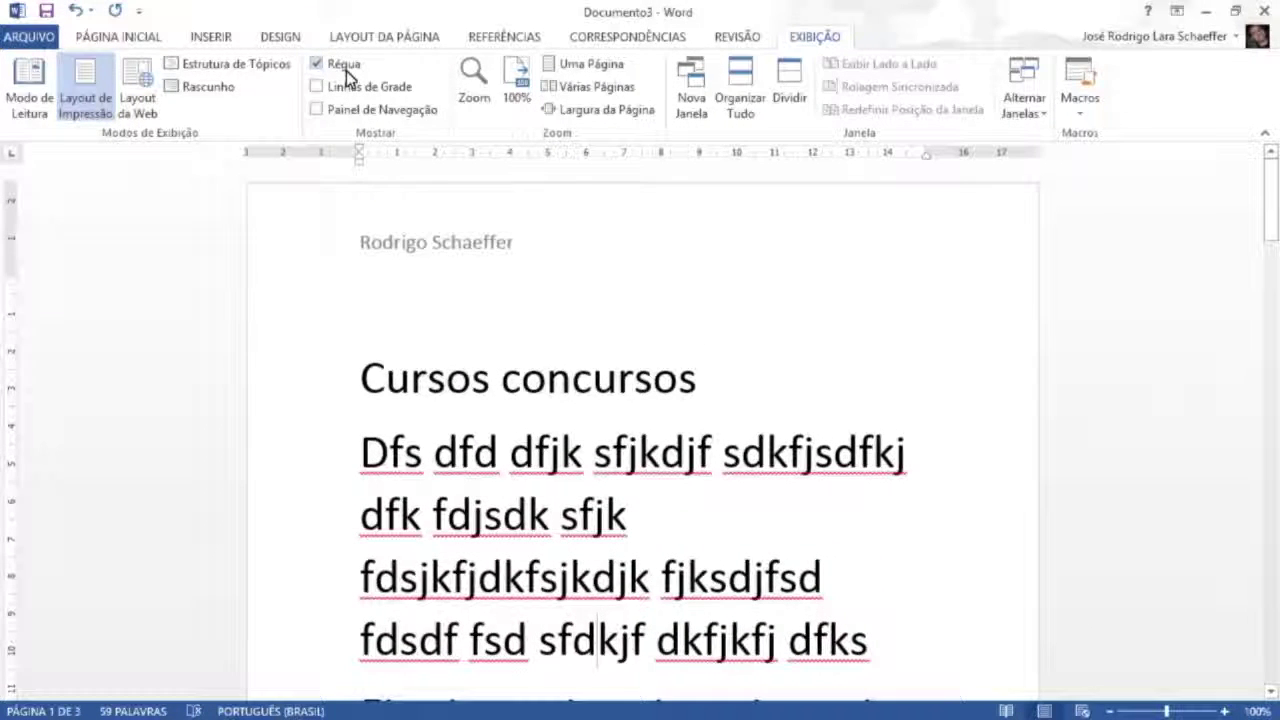
pyautogui.click(361, 90)
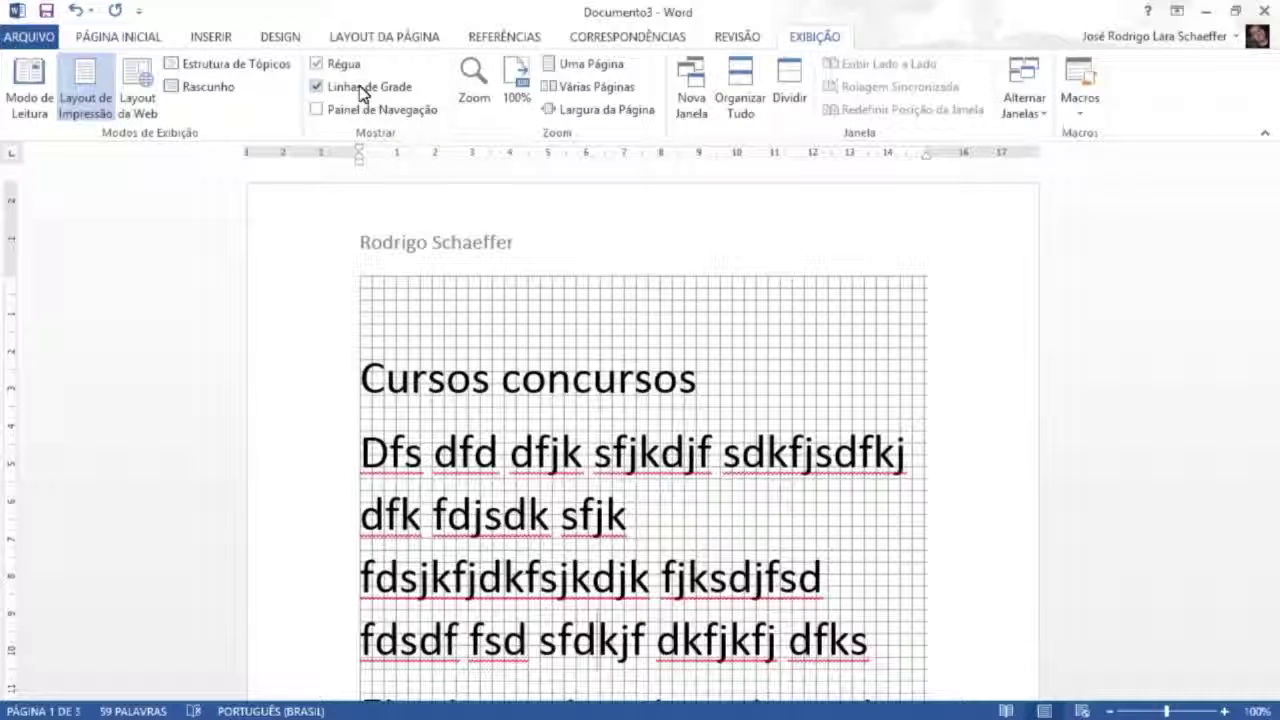
pyautogui.click(362, 90)
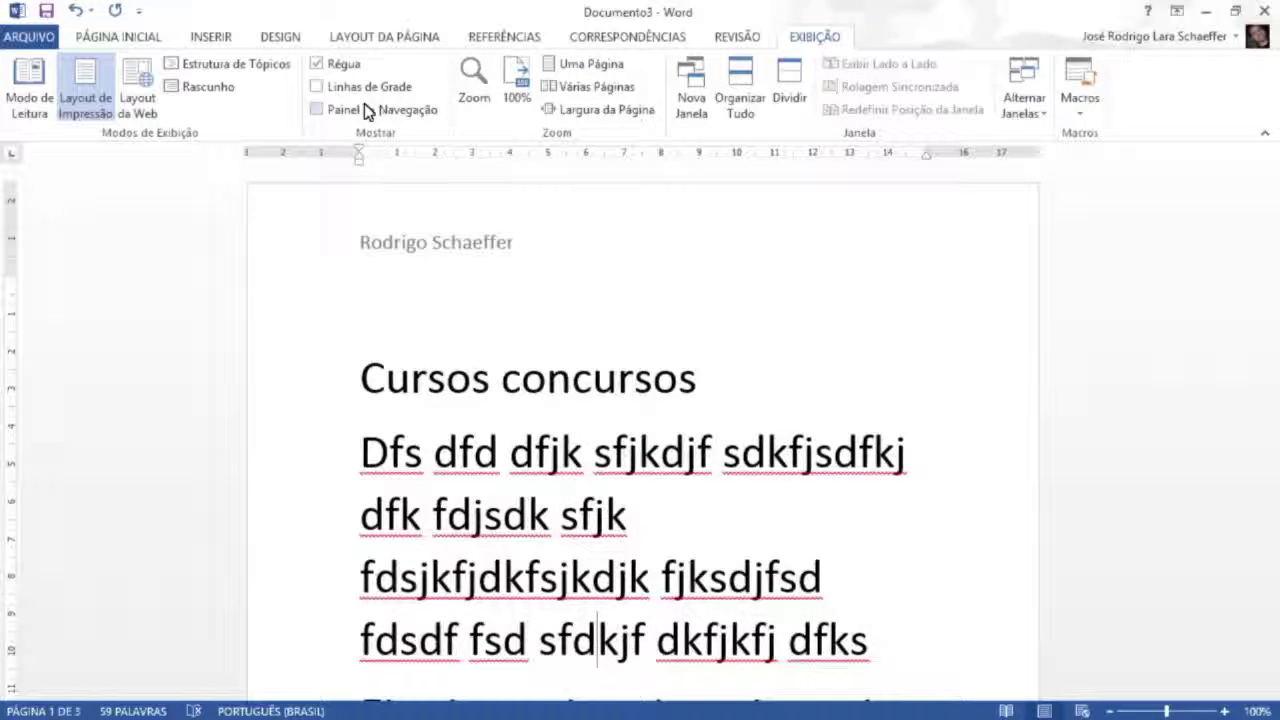
# Step: Browse the document by page thumbnails in the Navigation Pane, jumping to page 3 and back to page 1, and hide the pane
pyautogui.click(367, 110)
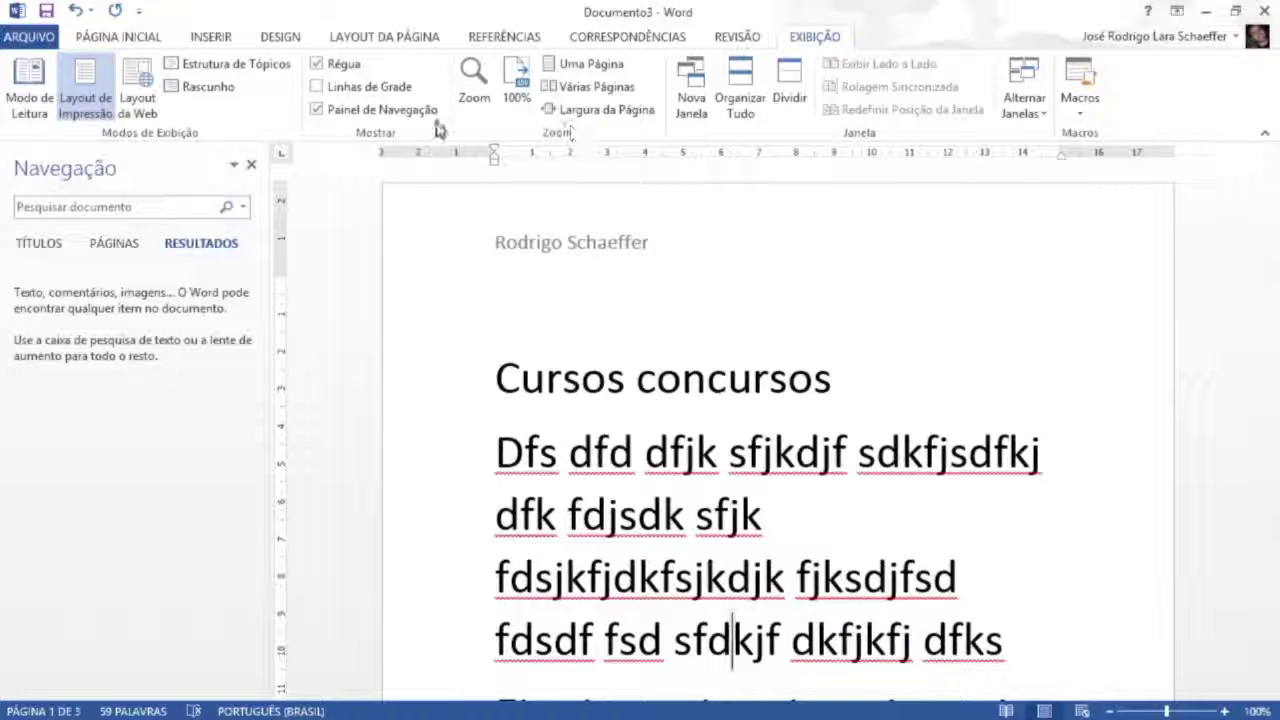
pyautogui.click(122, 252)
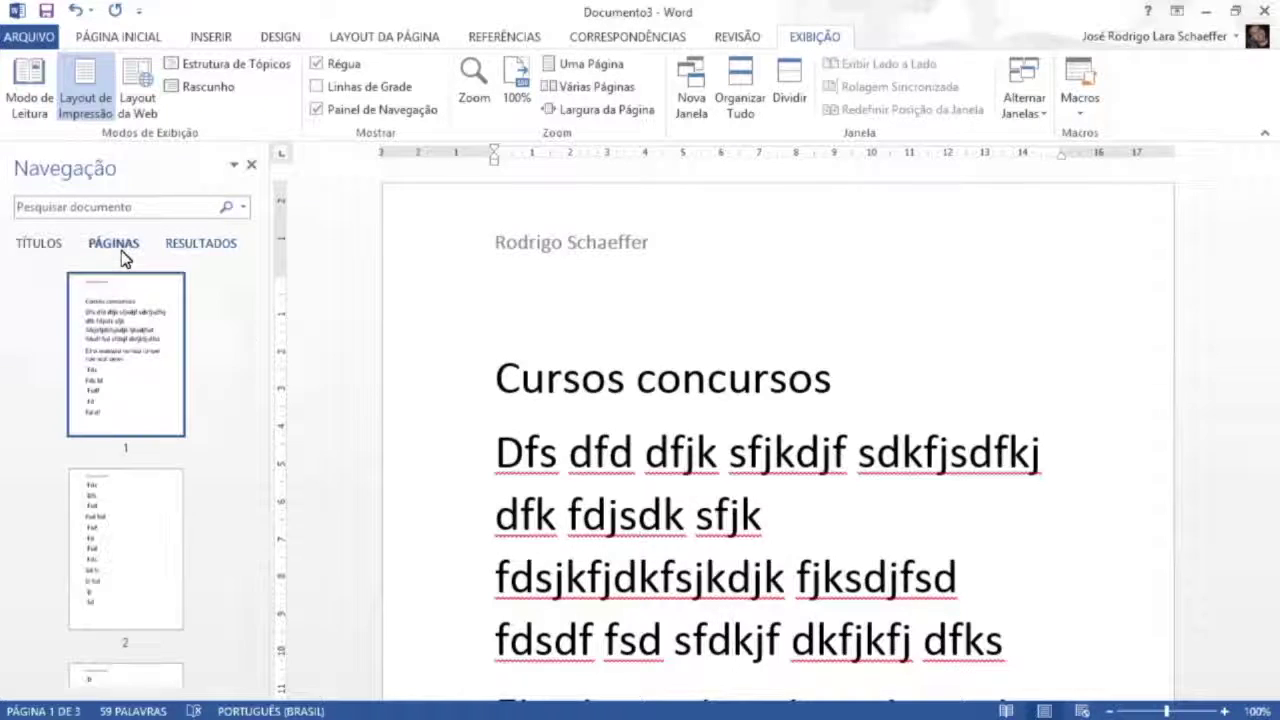
pyautogui.moveTo(251, 457); pyautogui.dragTo(255, 590)
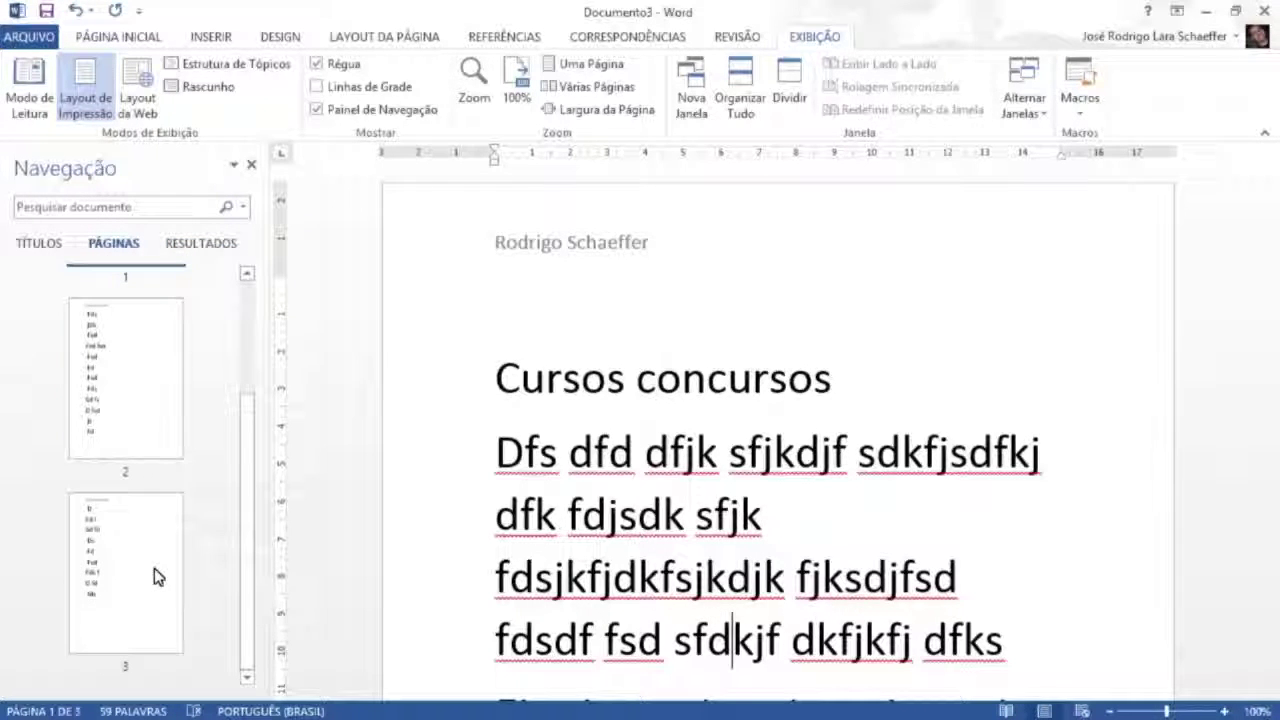
pyautogui.click(154, 568)
pyautogui.moveTo(247, 530); pyautogui.dragTo(229, 323)
pyautogui.click(165, 340)
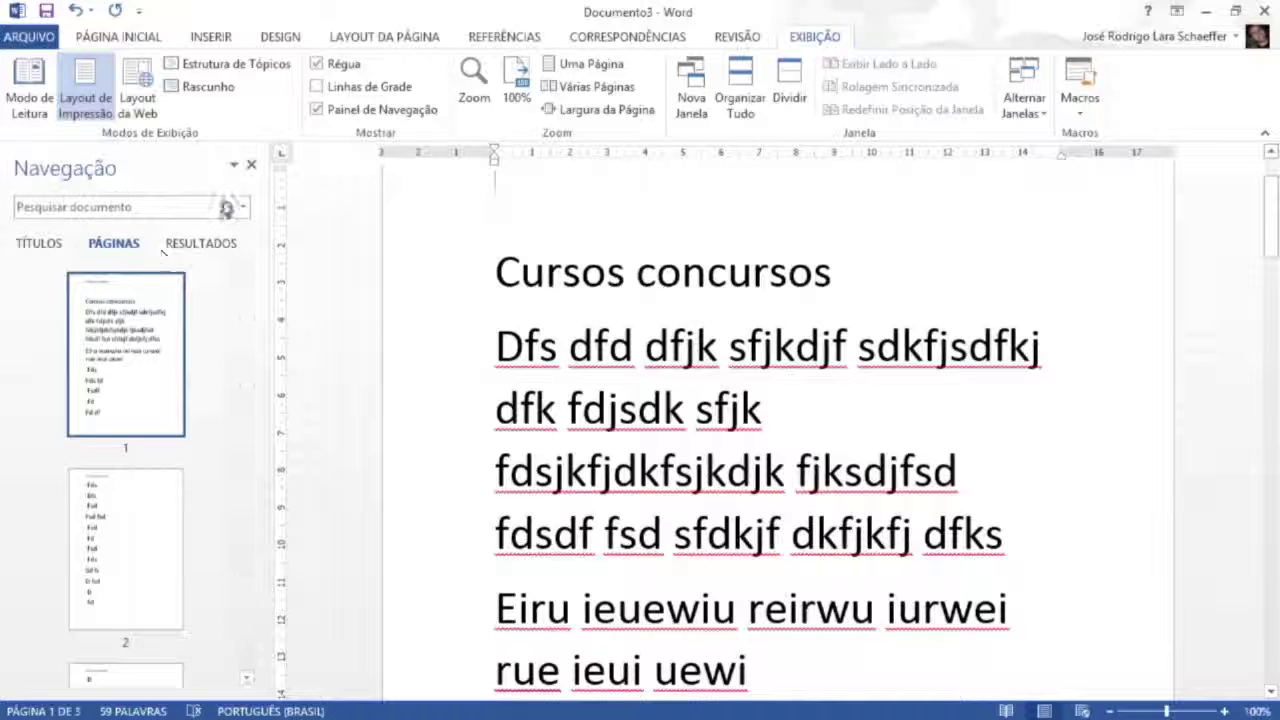
pyautogui.click(317, 110)
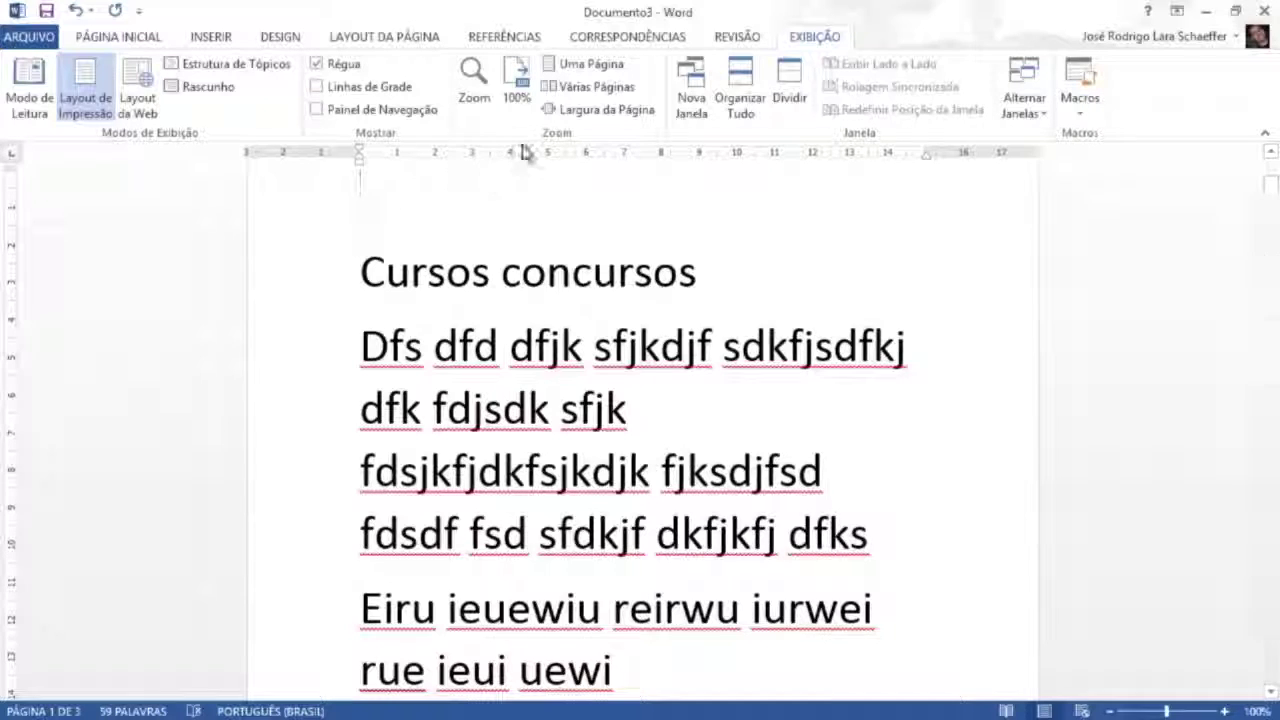
# Step: Set the document's zoom to a custom percentage of 10%
pyautogui.click(470, 88)
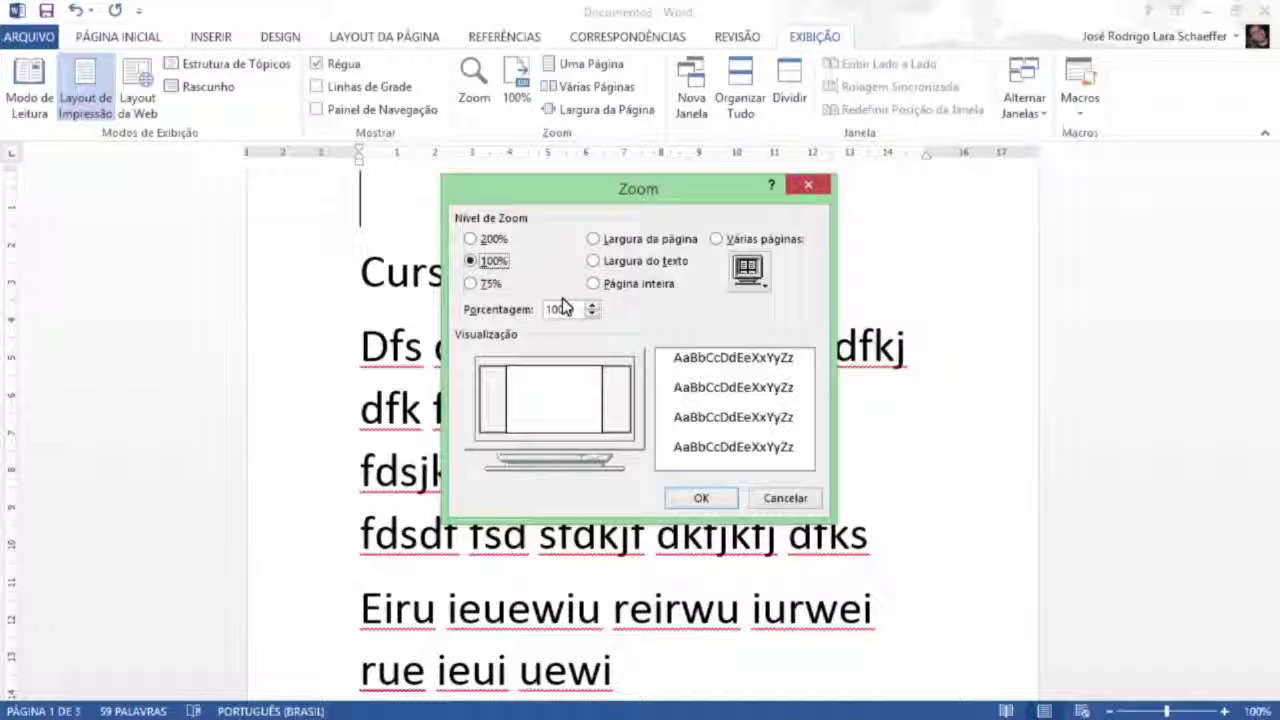
pyautogui.click(518, 316)
pyautogui.write('10')
pyautogui.press('Return')
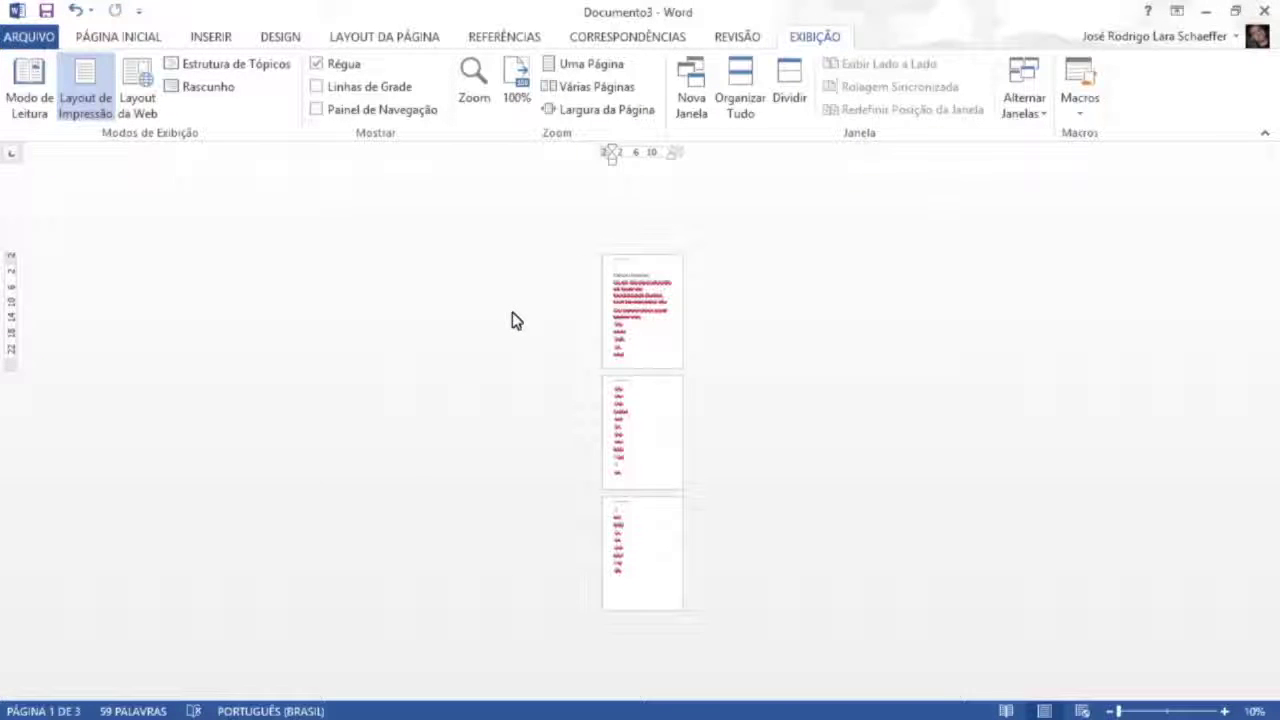
# Step: Set the document's zoom to a custom percentage of 500% and look over the enlarged text
pyautogui.click(478, 95)
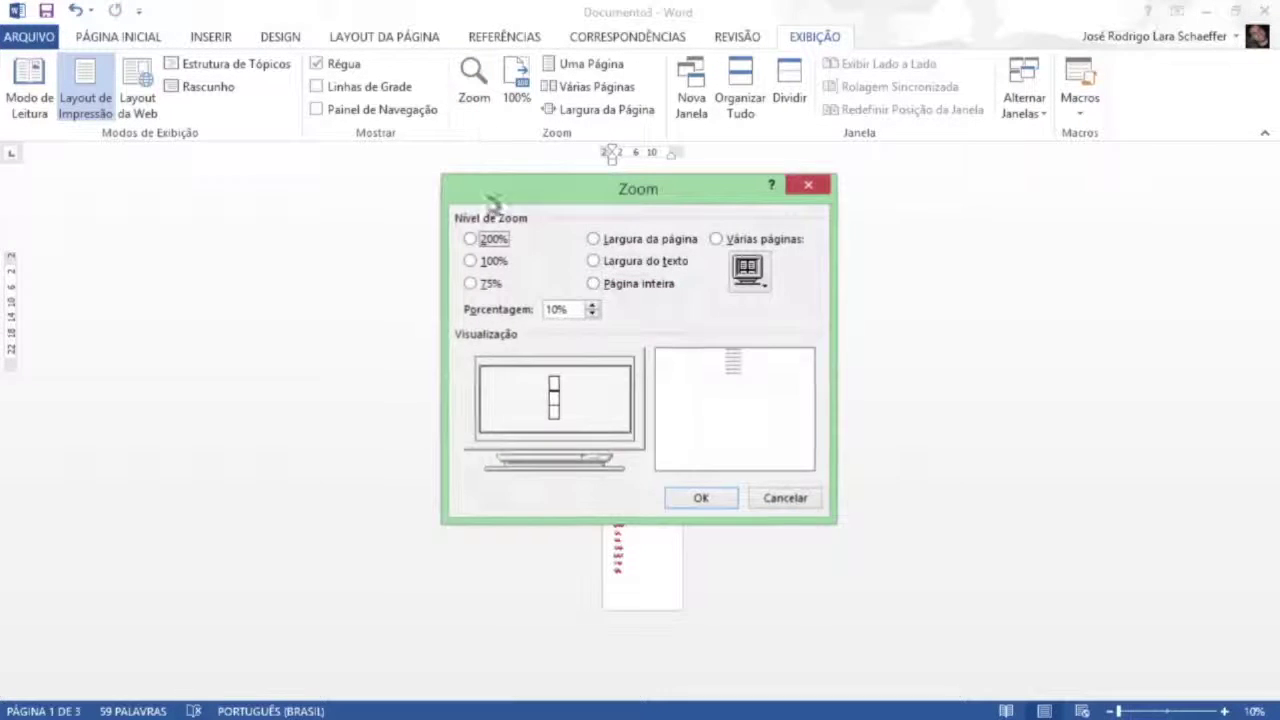
pyautogui.click(483, 312)
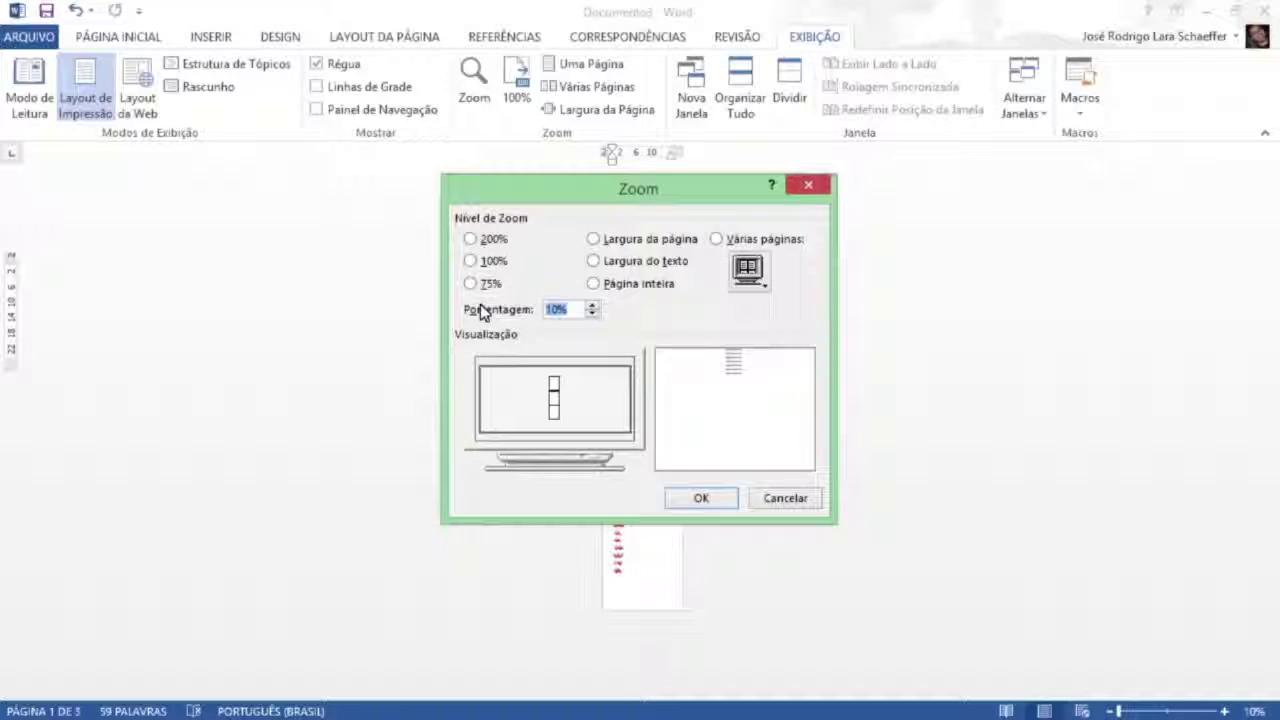
pyautogui.write('500')
pyautogui.press('Return')
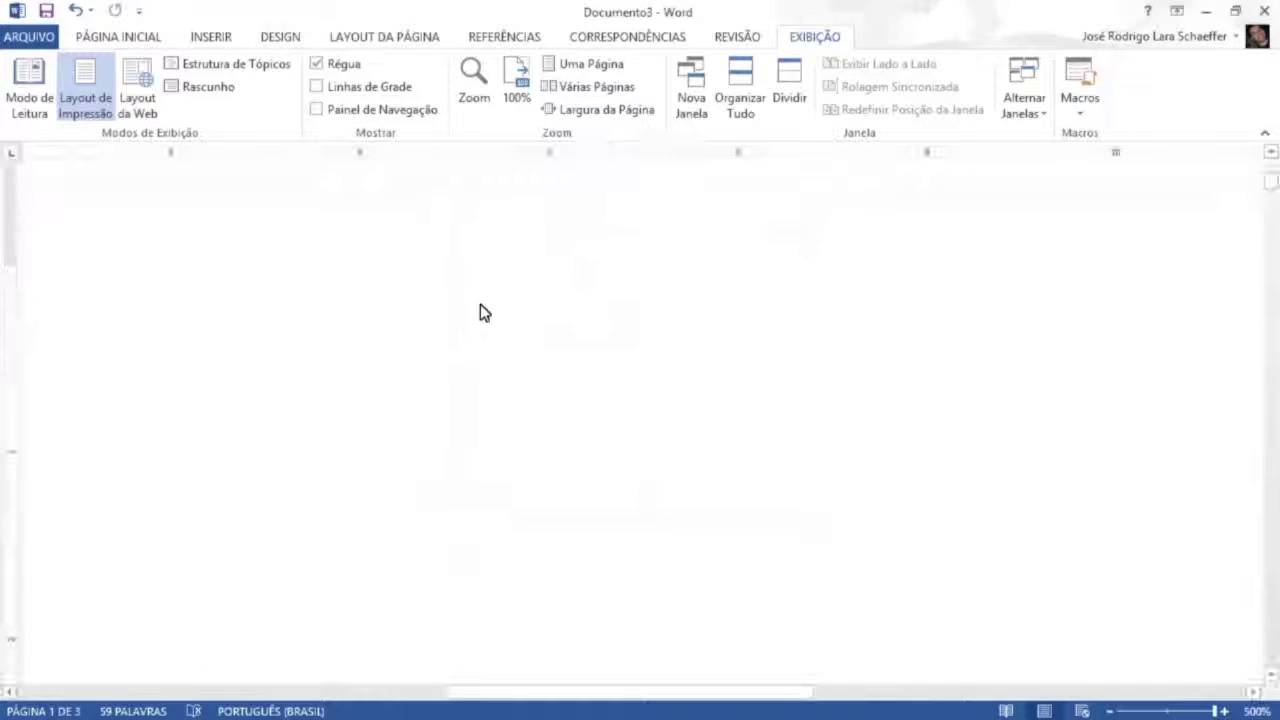
pyautogui.scroll(-5, 480, 333)
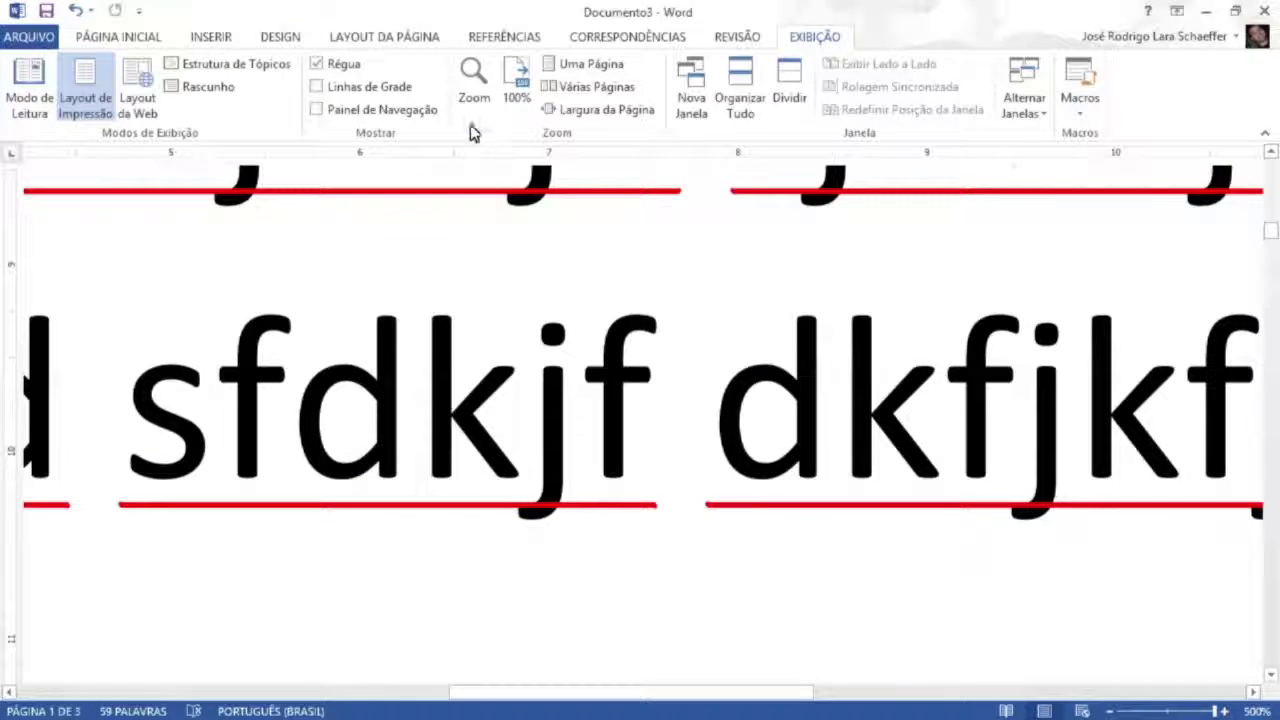
# Step: Set the document's zoom to the preset 100% level
pyautogui.click(474, 88)
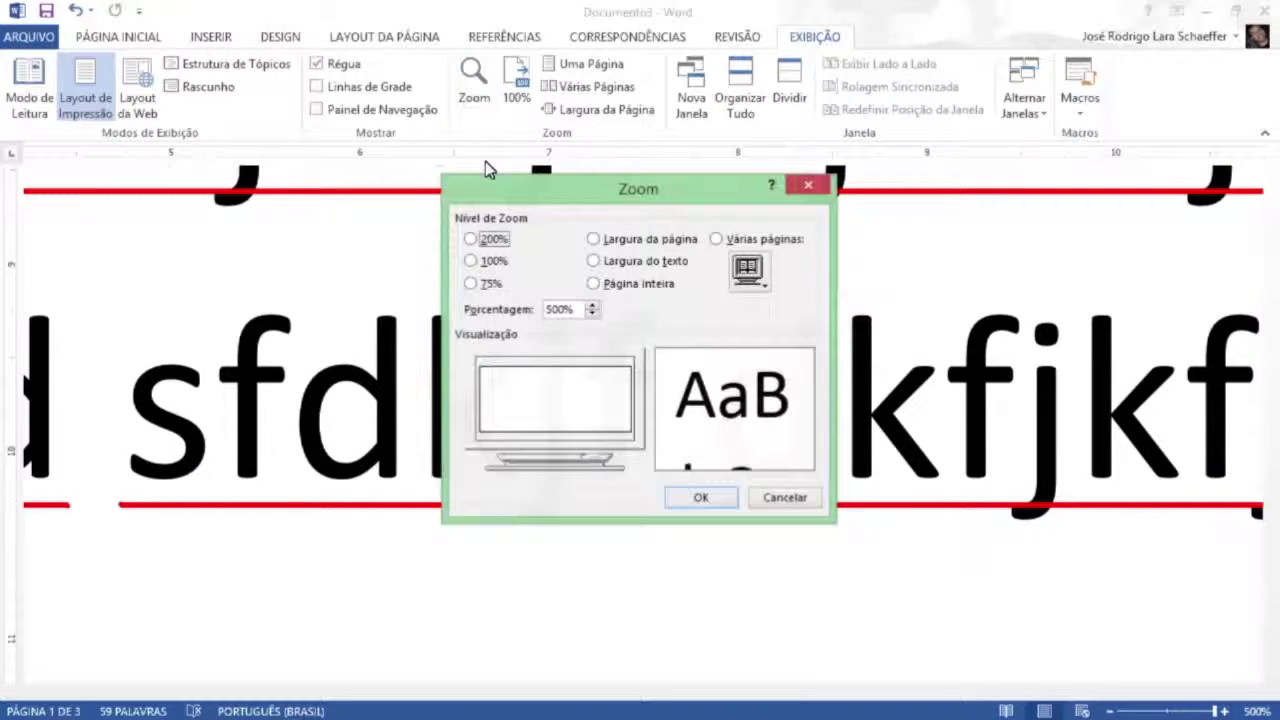
pyautogui.click(493, 261)
pyautogui.click(692, 498)
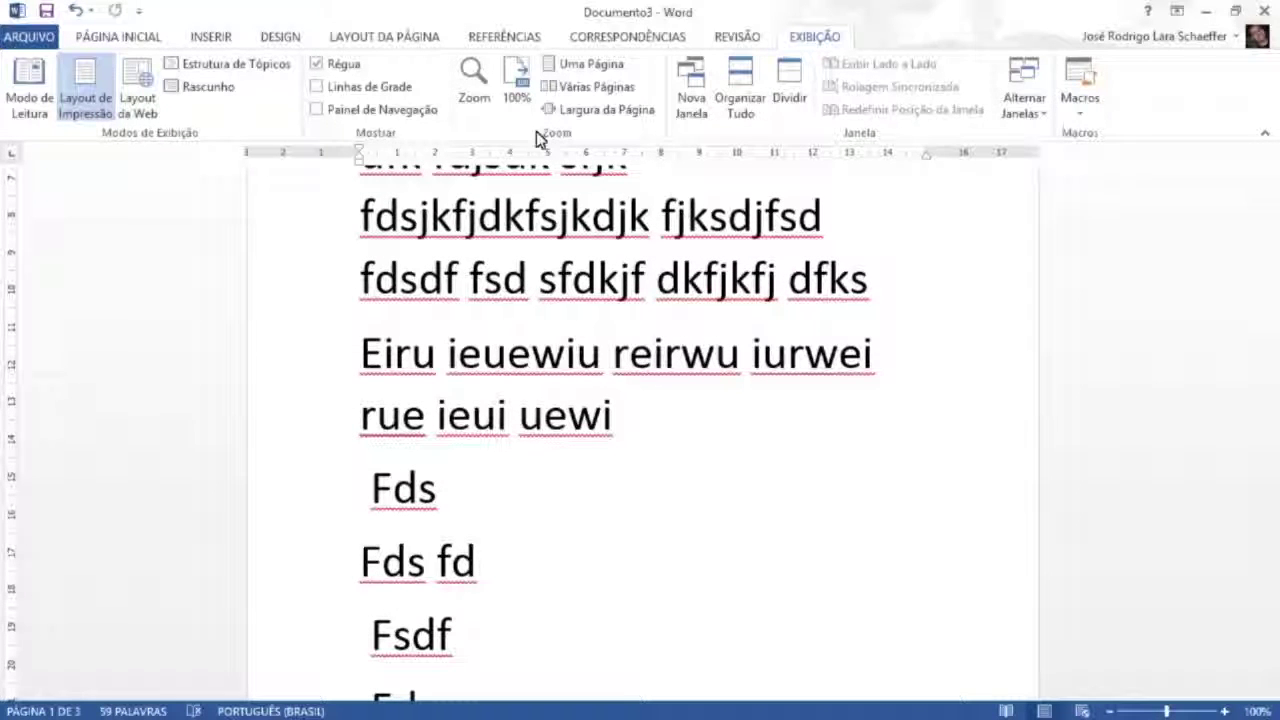
# Step: Try to set a custom zoom of 5%, cancel the change, and return to the start of the document
pyautogui.click(486, 114)
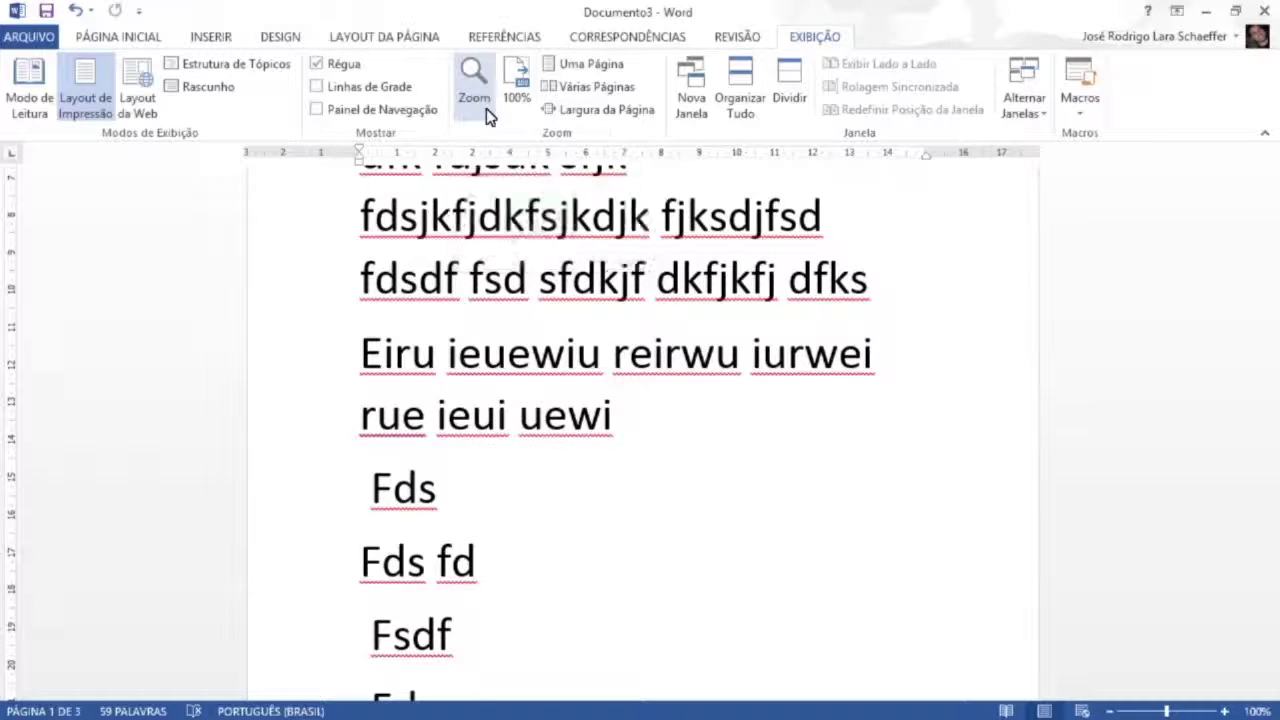
pyautogui.moveTo(578, 310); pyautogui.dragTo(457, 303)
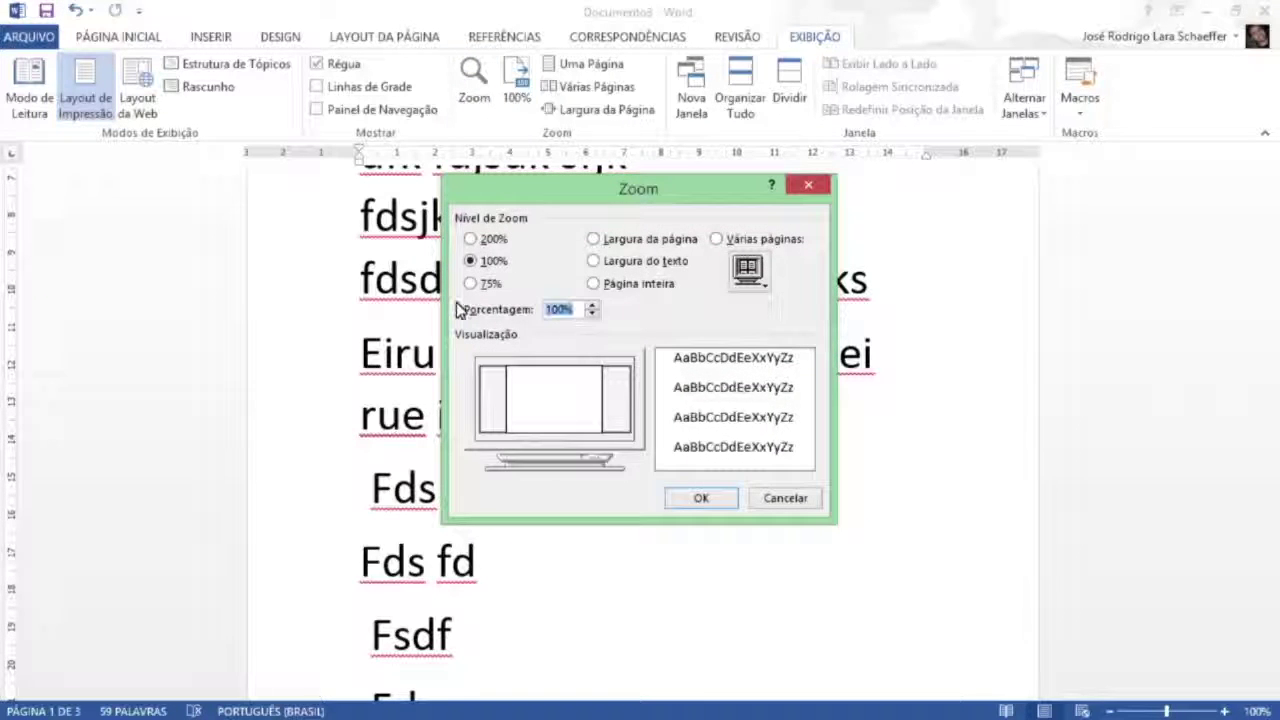
pyautogui.write('5')
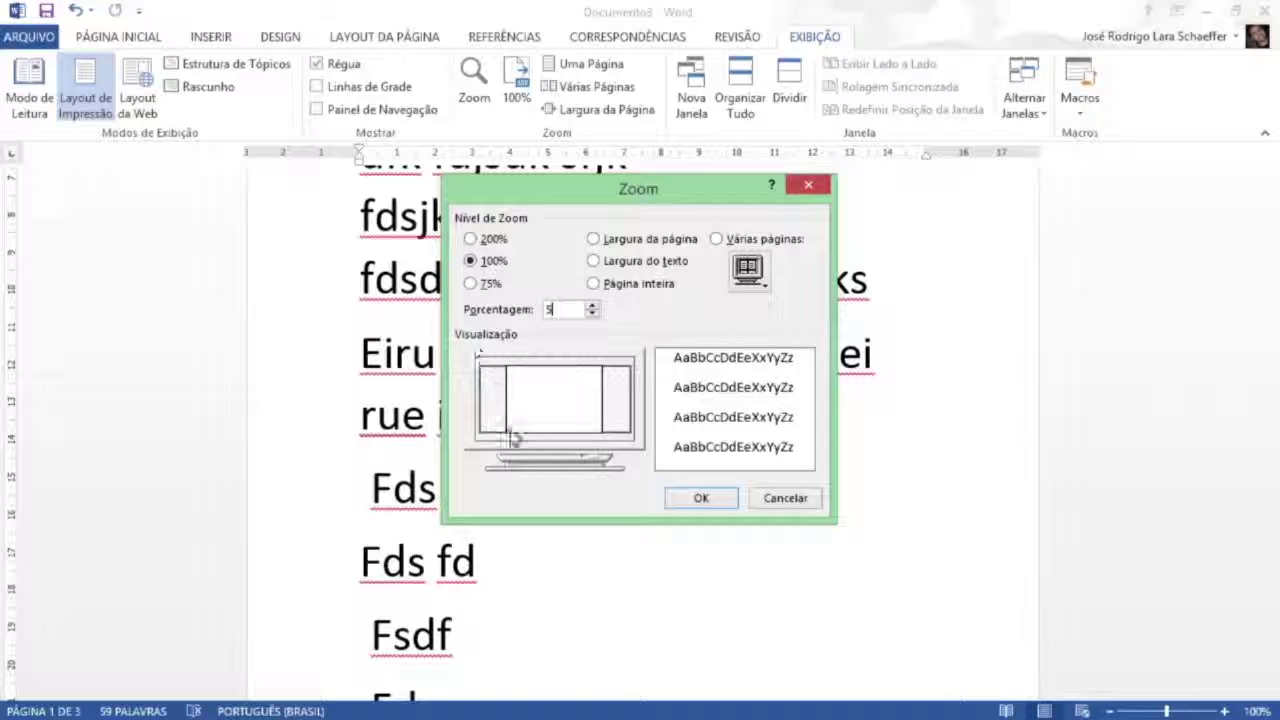
pyautogui.click(701, 498)
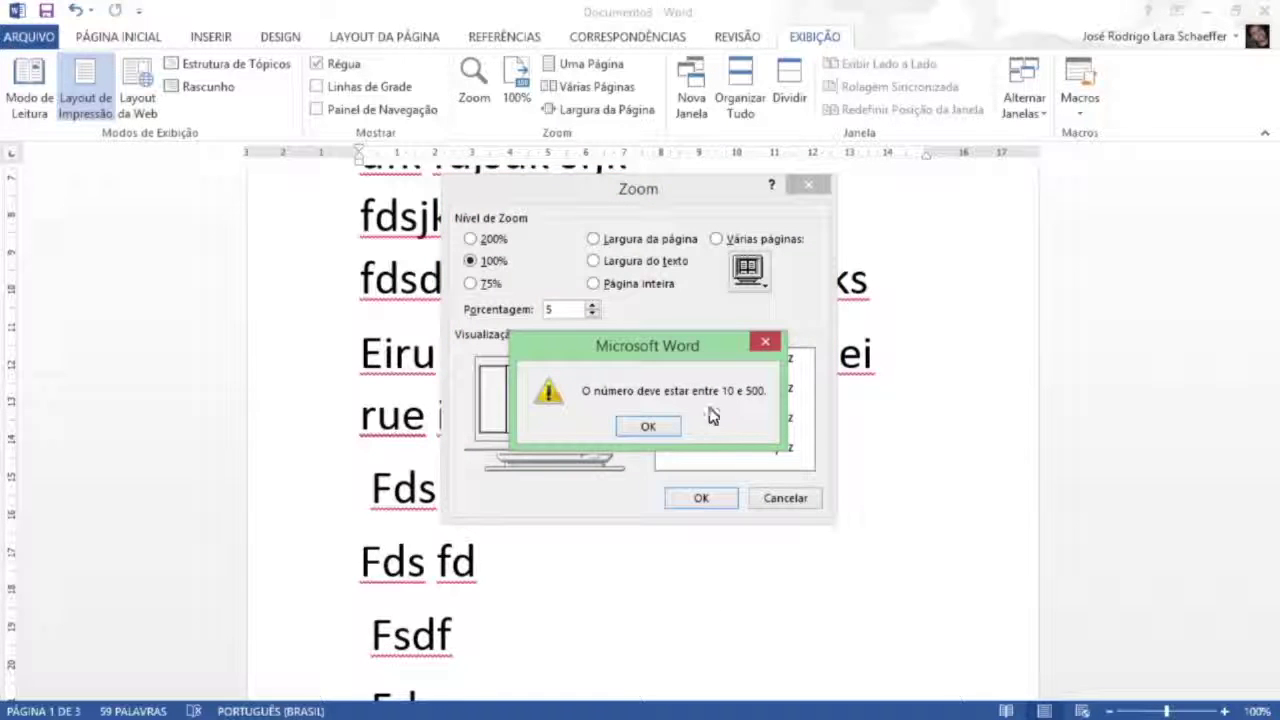
pyautogui.click(630, 424)
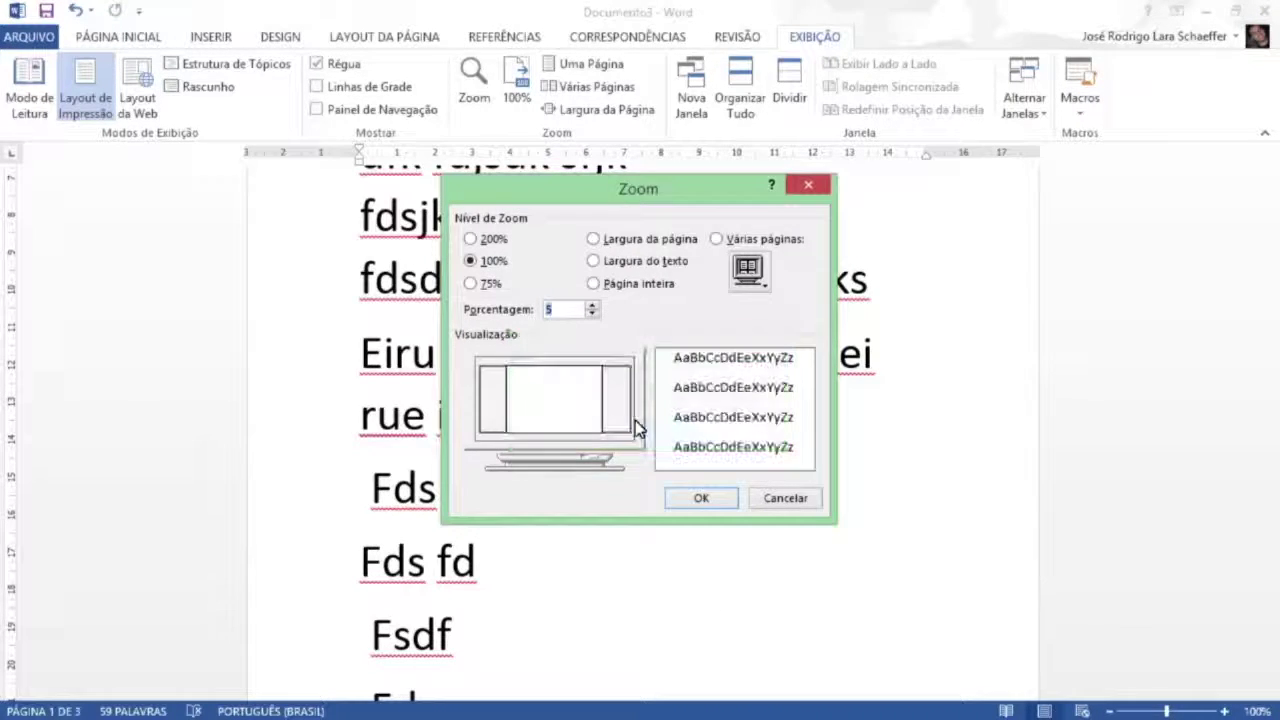
pyautogui.click(760, 500)
pyautogui.scroll(5, 763, 480)
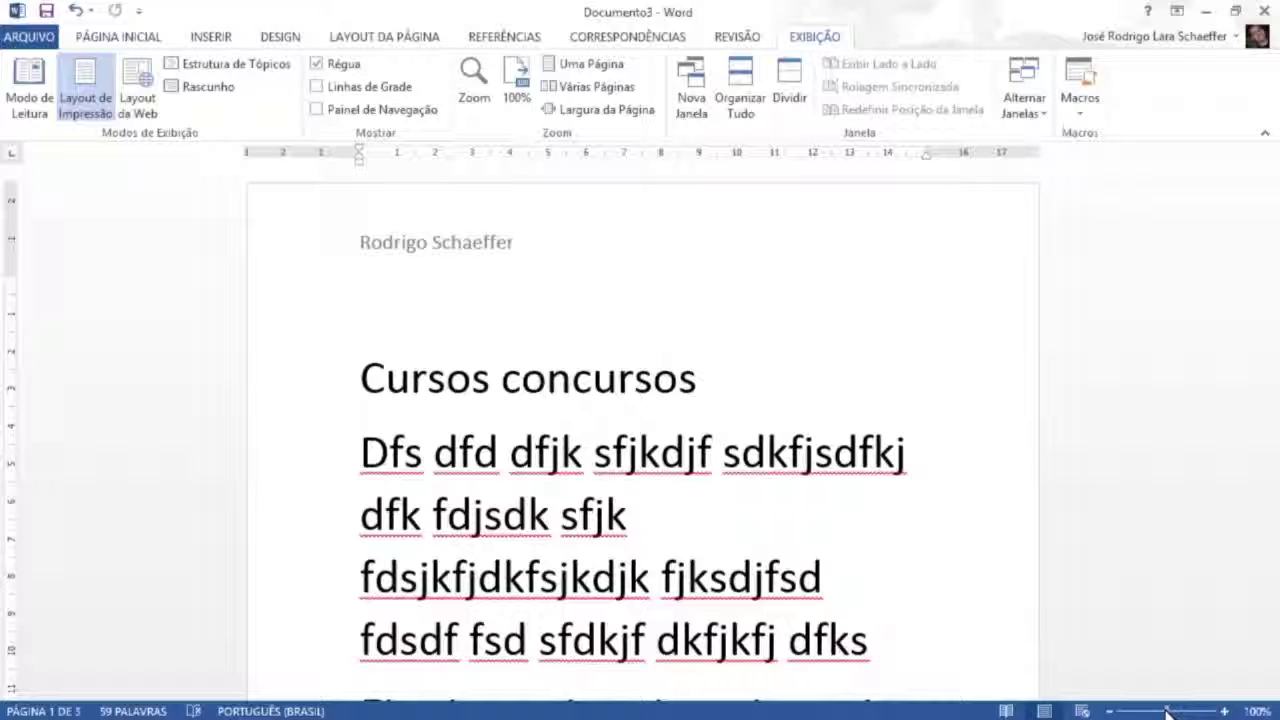
pyautogui.moveTo(1168, 712)
pyautogui.mouseDown()
pyautogui.moveTo(1128, 712)
pyautogui.moveTo(1213, 712)
pyautogui.moveTo(1130, 712)
pyautogui.moveTo(1166, 712)
pyautogui.mouseUp()
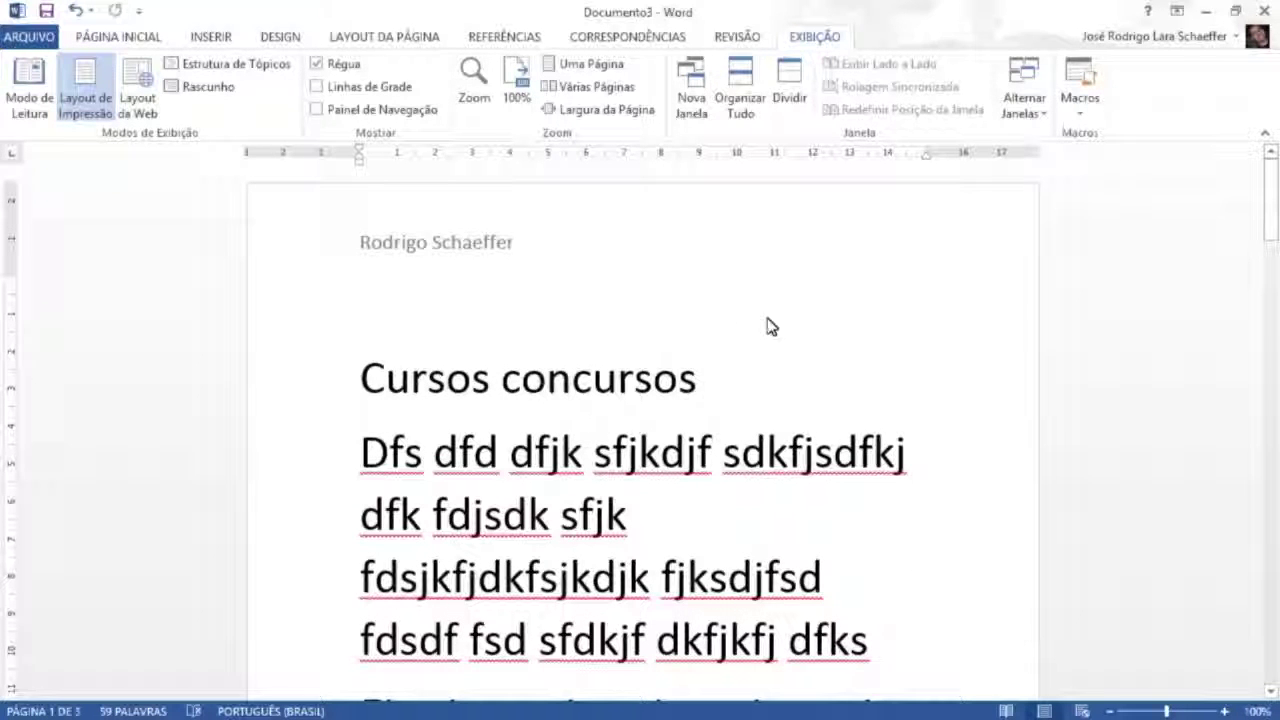
# Step: Split the document window and show page 3 in the lower pane while page 1 stays in the upper one
pyautogui.click(779, 99)
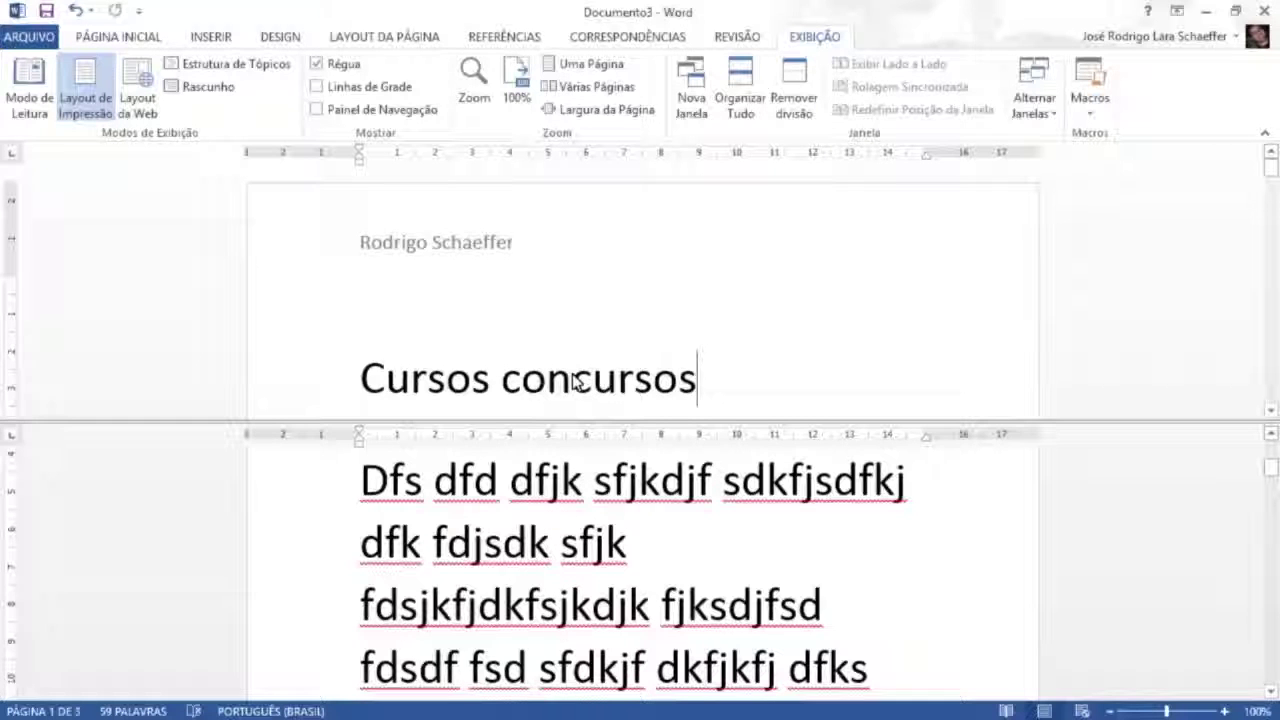
pyautogui.scroll(-1, 586, 363)
pyautogui.scroll(1, 590, 363)
pyautogui.scroll(-1, 589, 365)
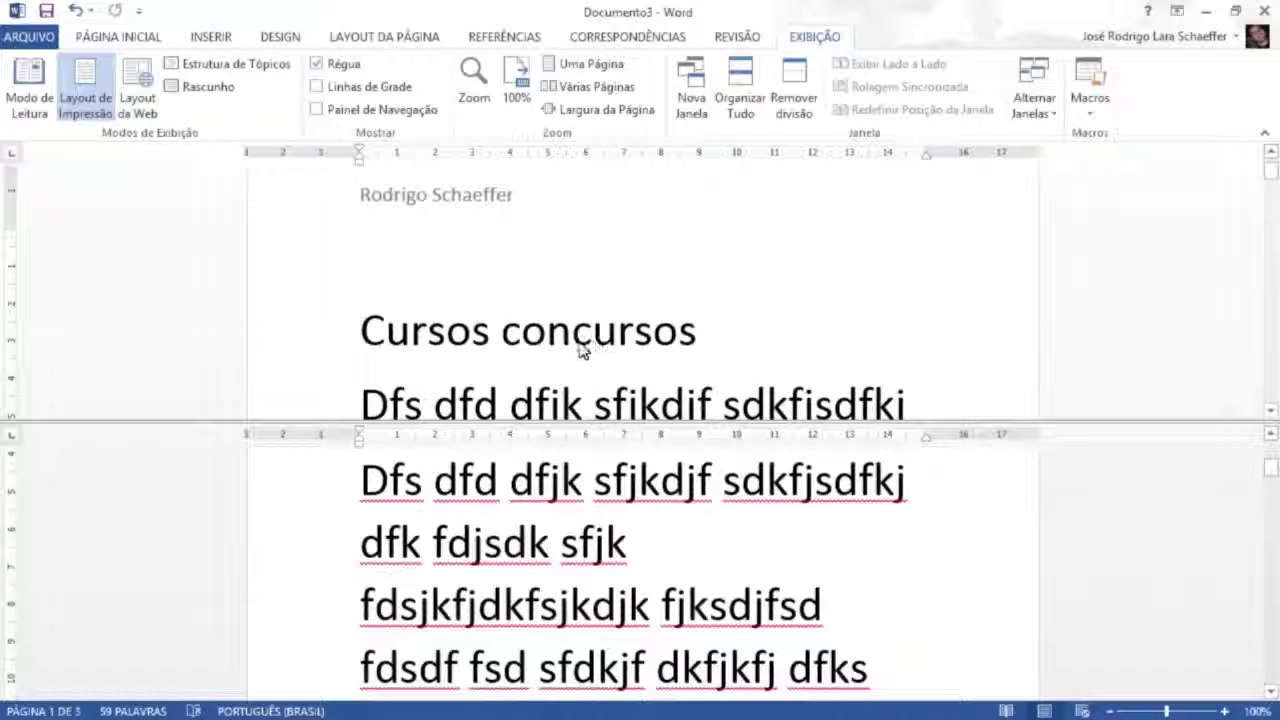
pyautogui.scroll(-1, 566, 536)
pyautogui.scroll(-15, 566, 536)
pyautogui.scroll(-3, 566, 536)
pyautogui.click(547, 554)
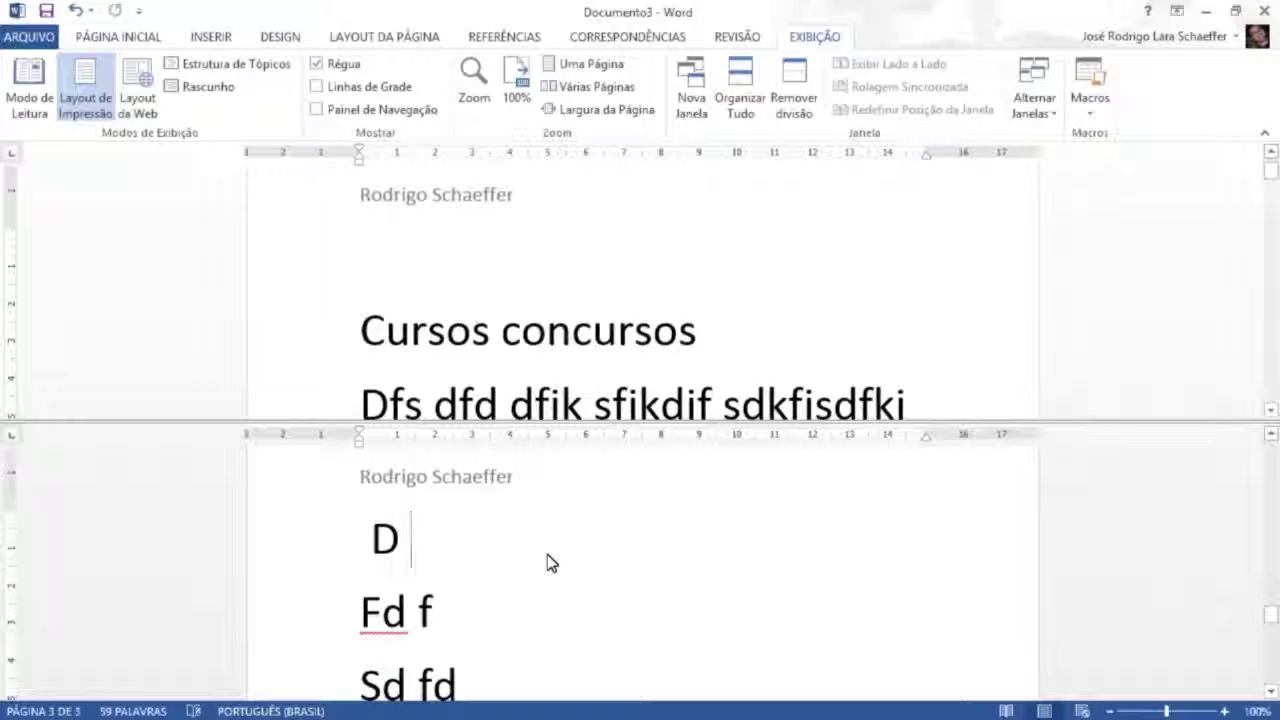
# Step: Alternate the cursor between the two panes, remove the window split, and return to the start of page 1
pyautogui.click(600, 330)
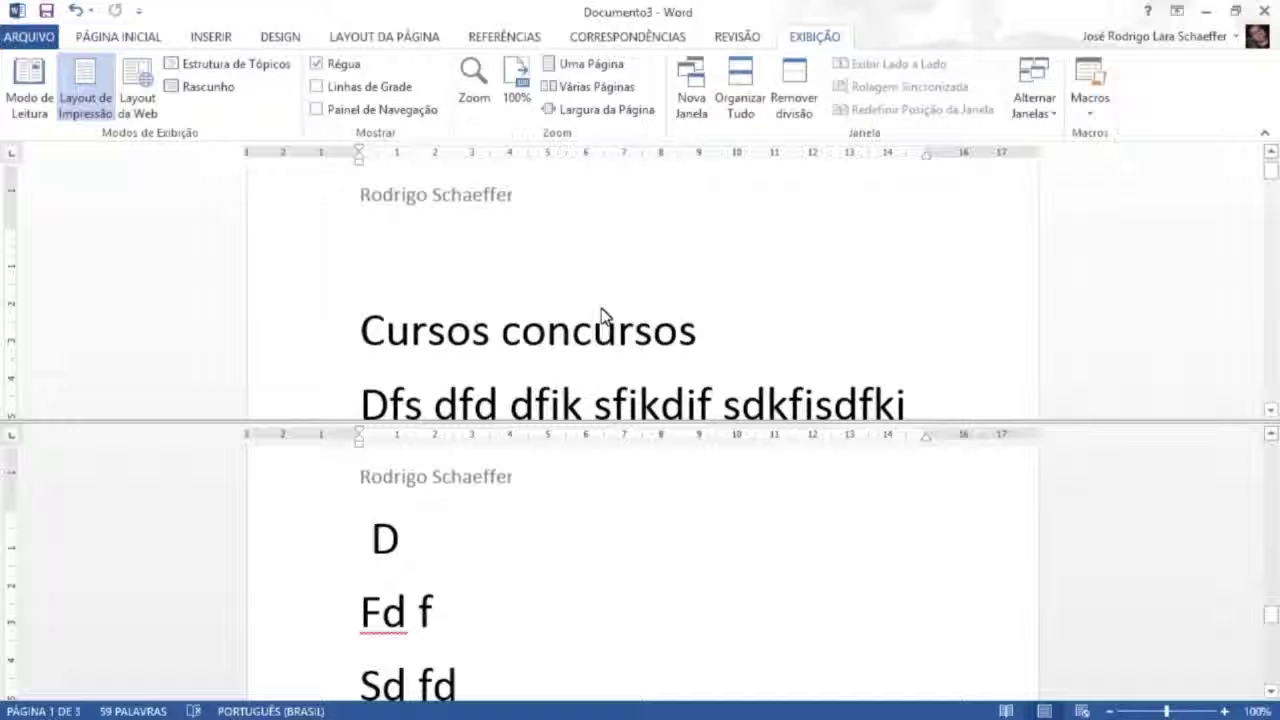
pyautogui.click(497, 588)
pyautogui.click(594, 333)
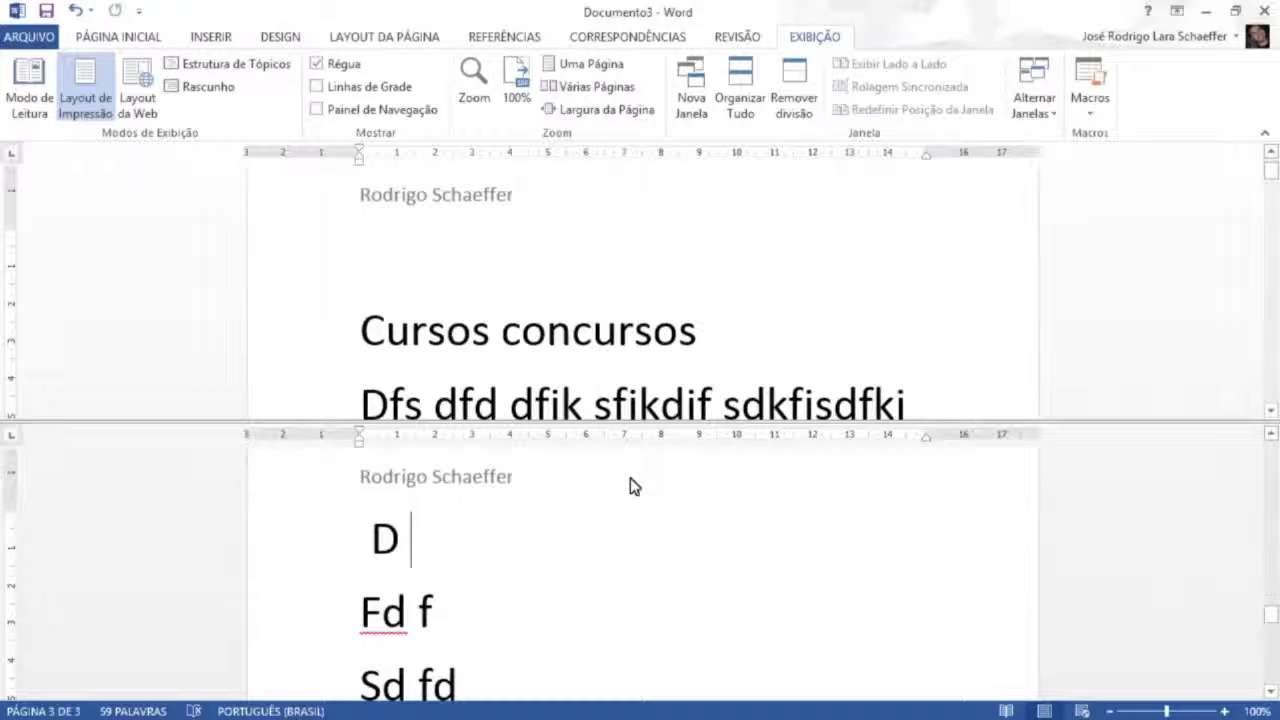
pyautogui.click(793, 98)
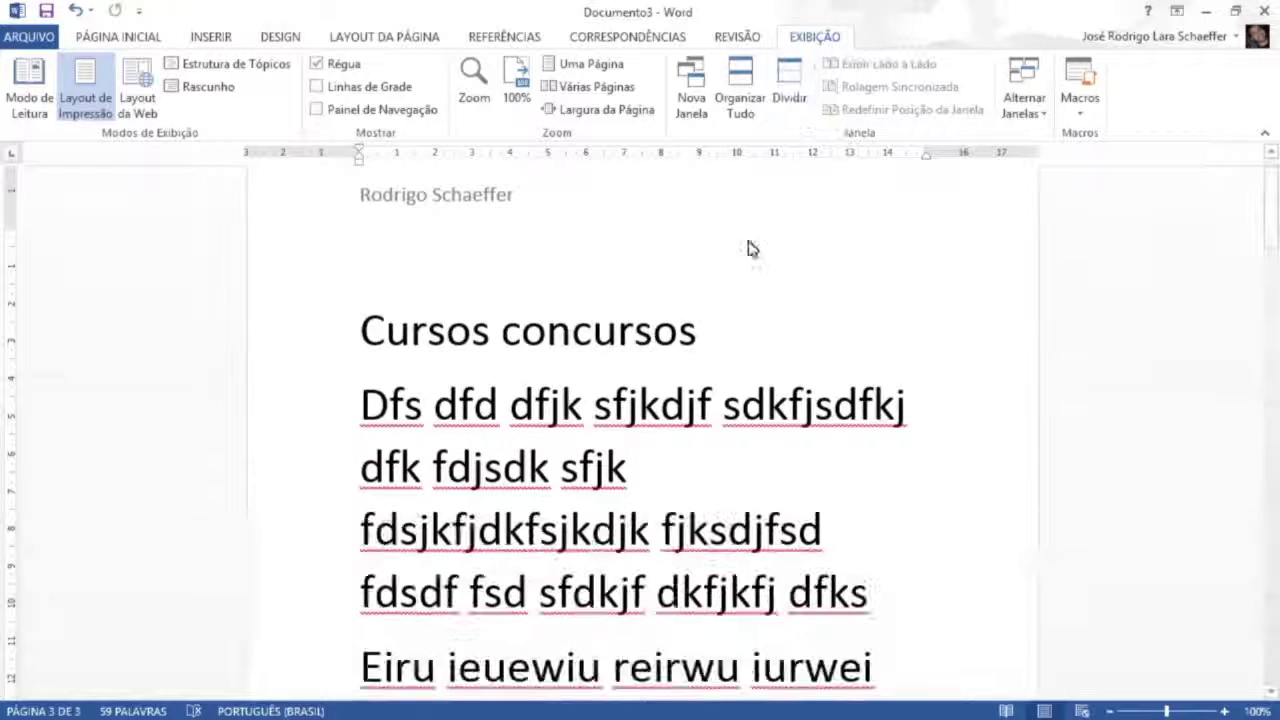
pyautogui.scroll(1, 625, 372)
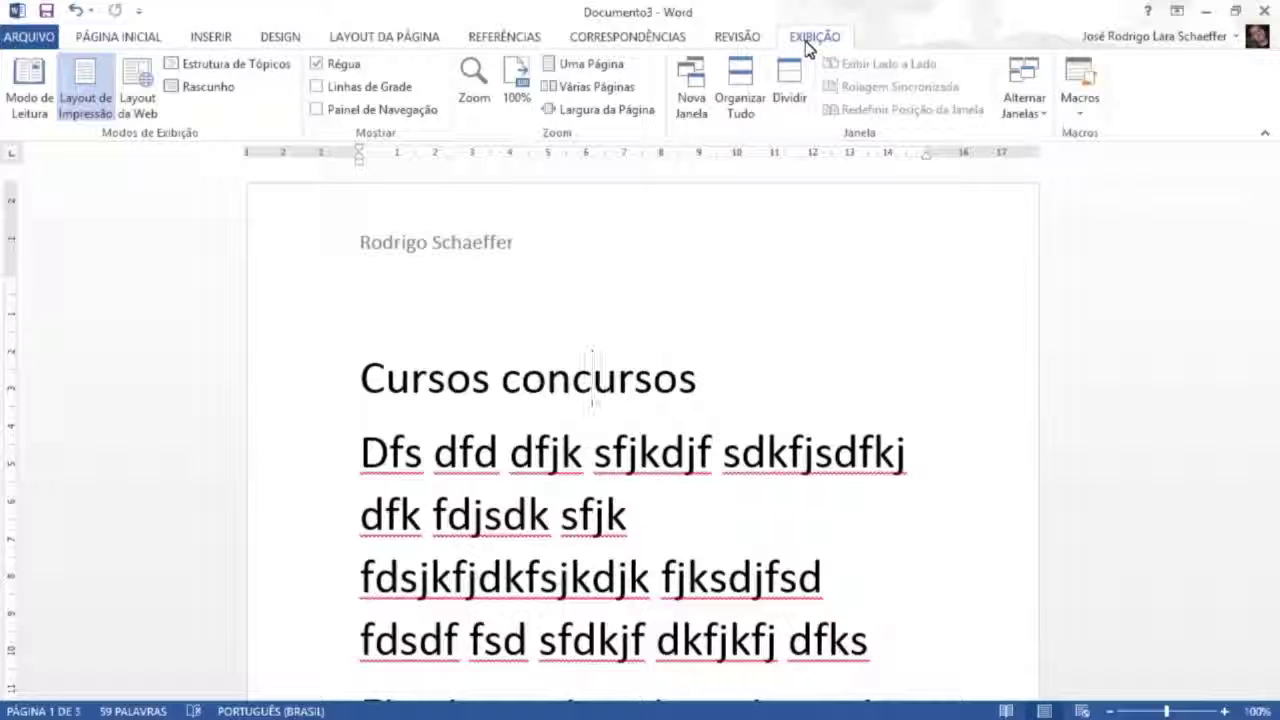
# Step: Start recording a macro named hoje for all documents, assigned to a button, without adding it to the Quick Access Toolbar
pyautogui.click(1080, 113)
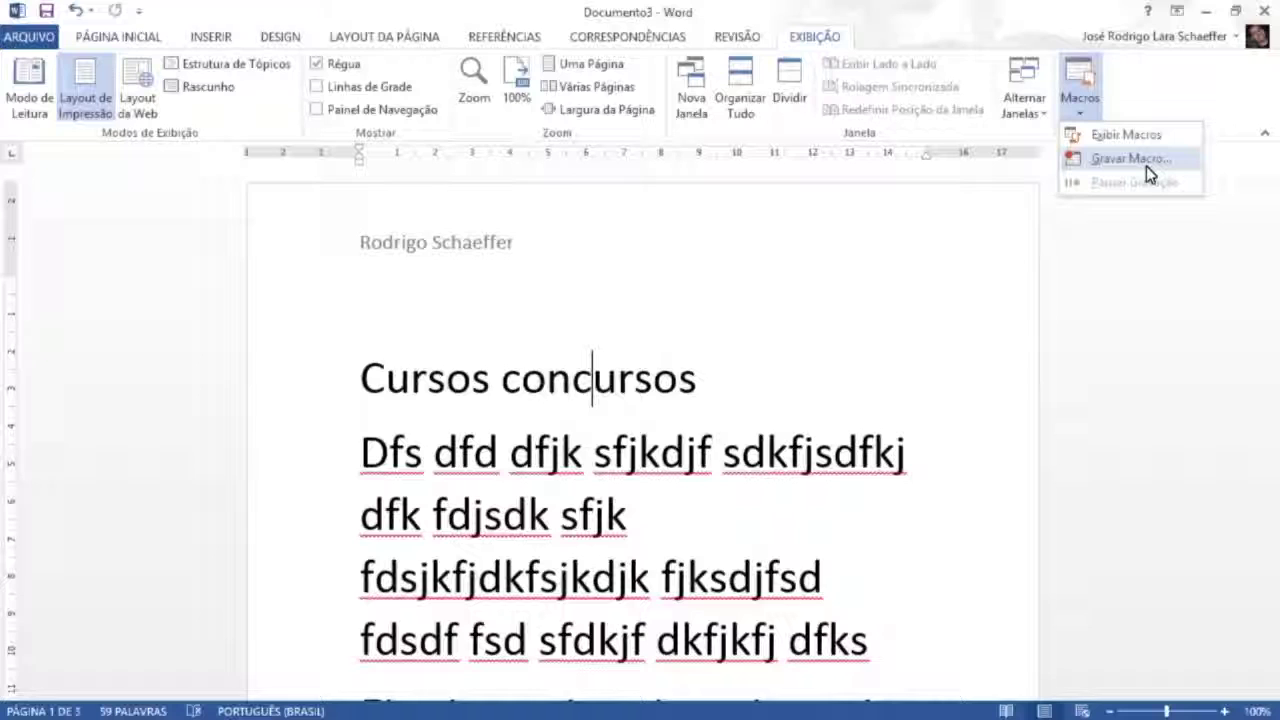
pyautogui.click(1146, 166)
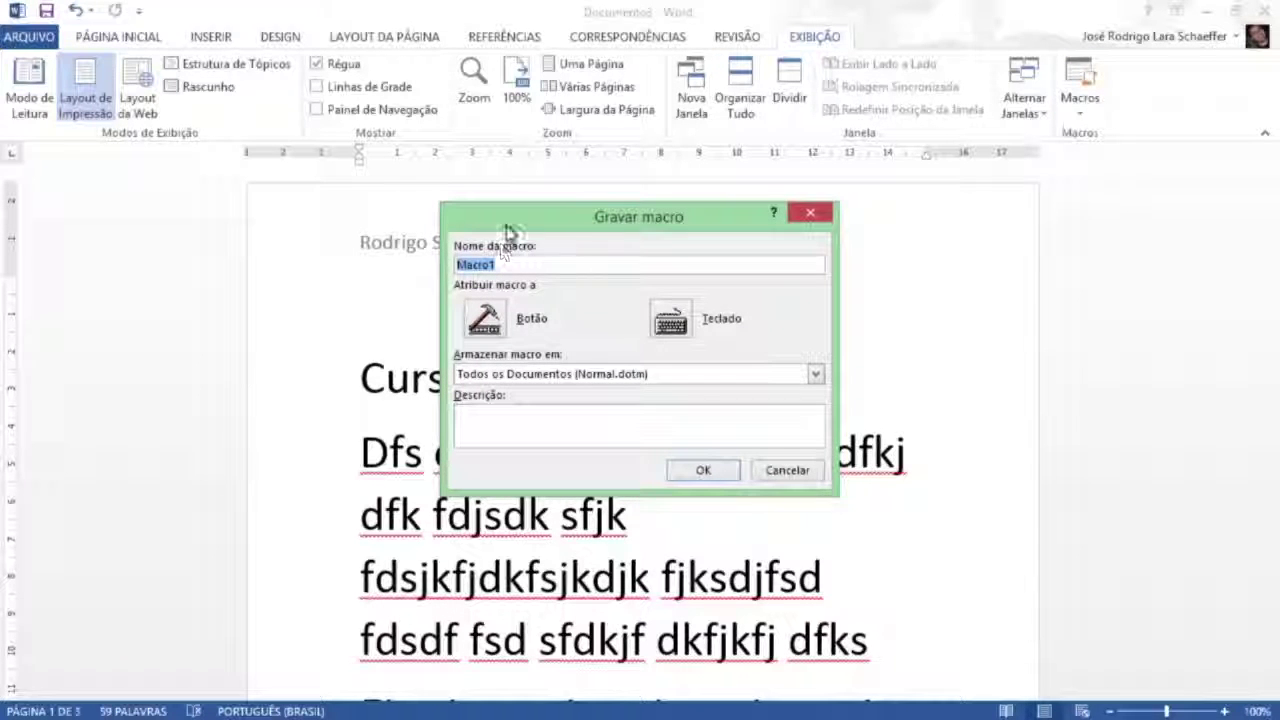
pyautogui.write('Nije')
pyautogui.click(484, 318)
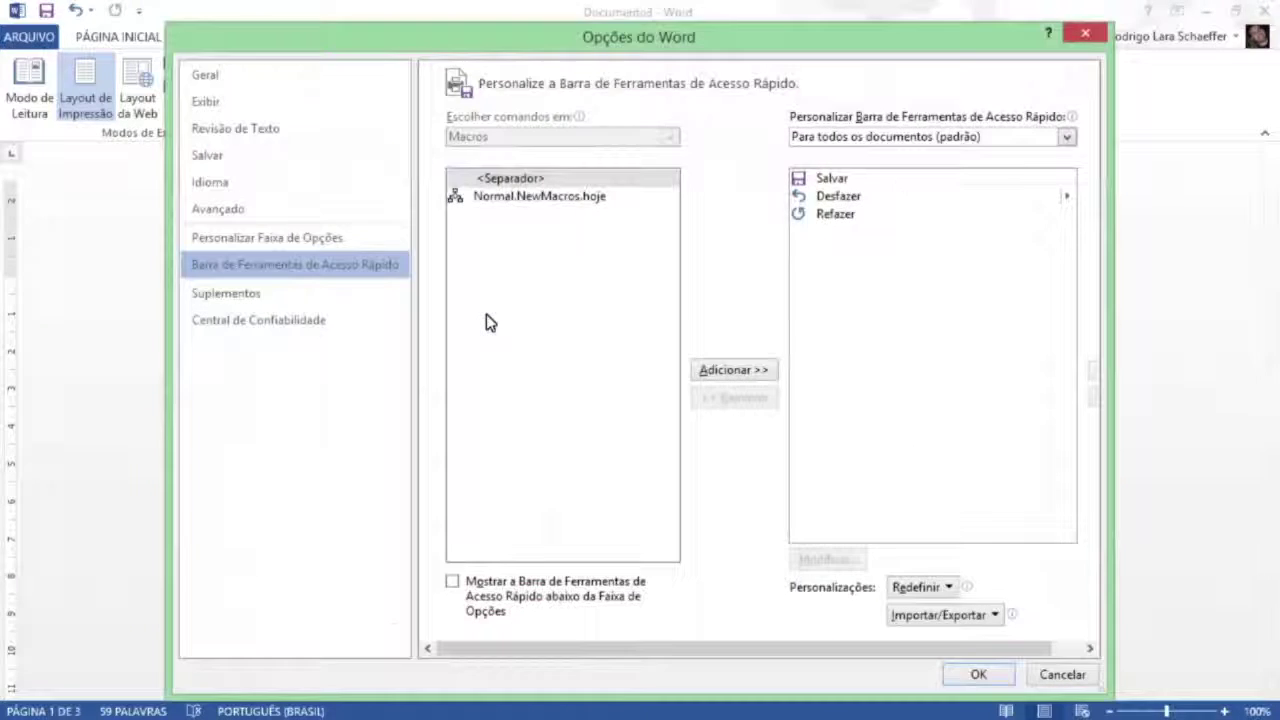
pyautogui.click(1087, 37)
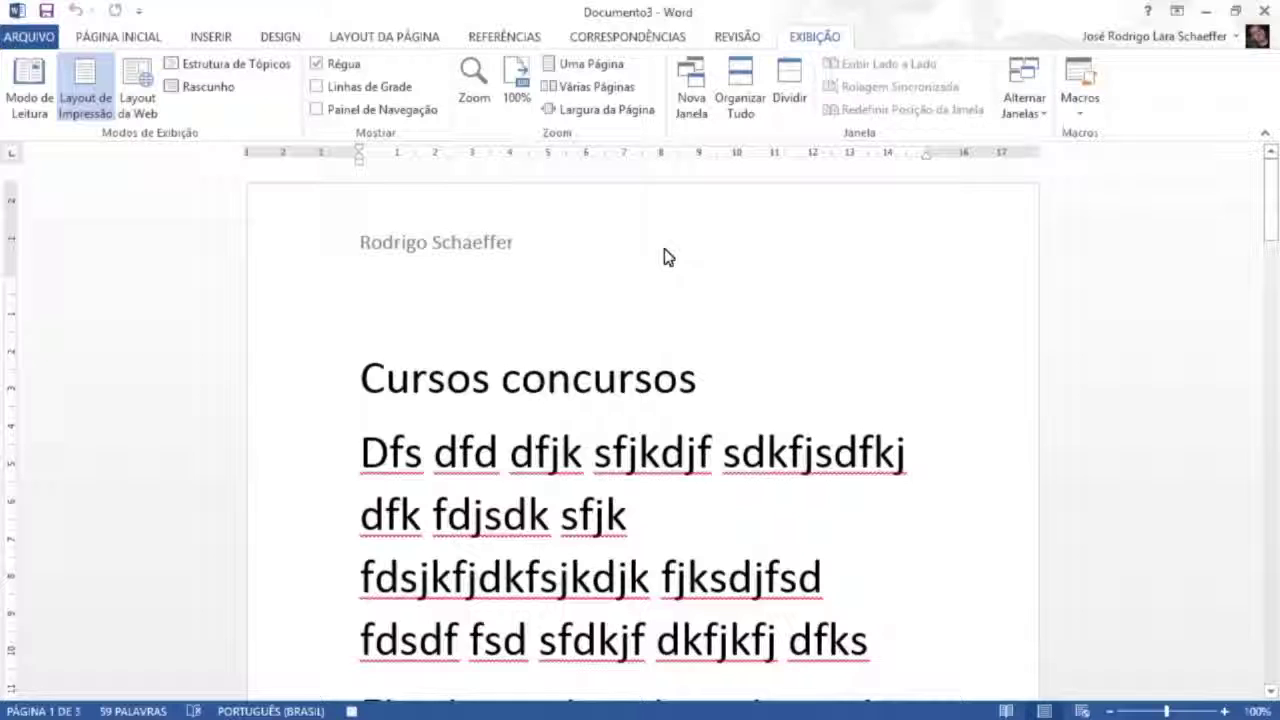
# Step: Record bold, italic and underline formatting on the title word "concursos" and stop the macro recording
pyautogui.click(124, 40)
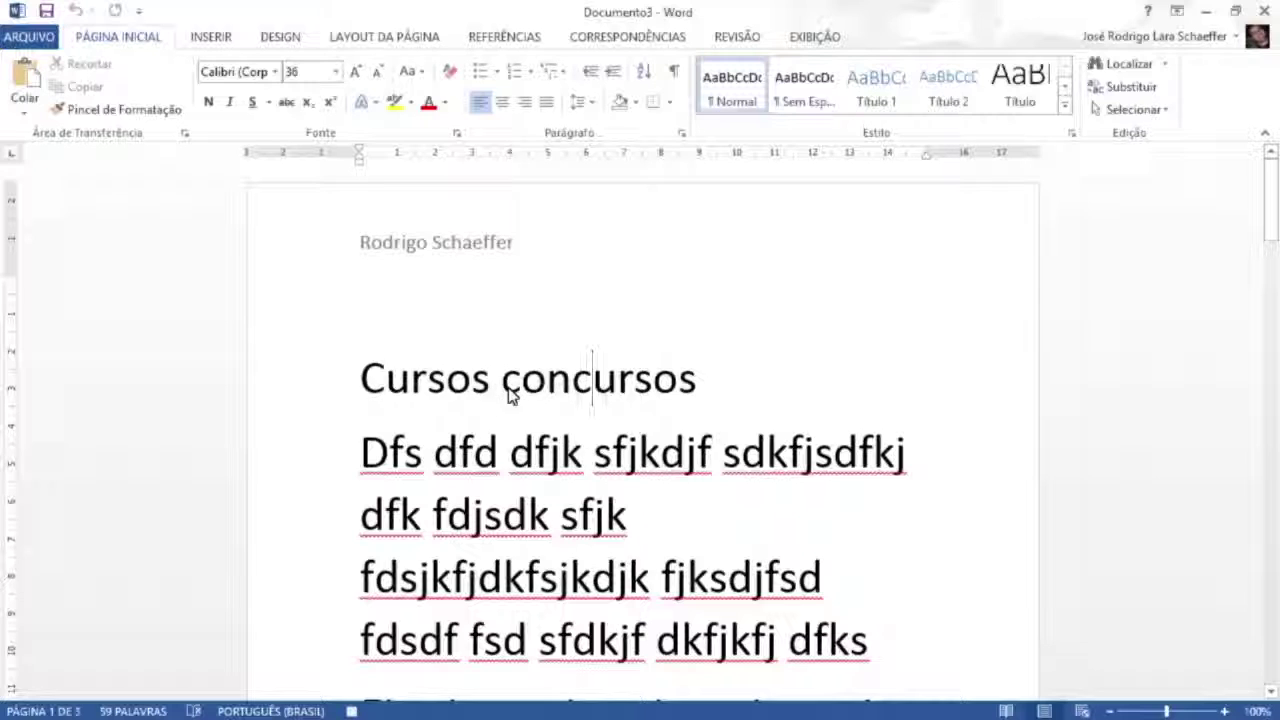
pyautogui.click(209, 104)
pyautogui.click(229, 106)
pyautogui.click(254, 104)
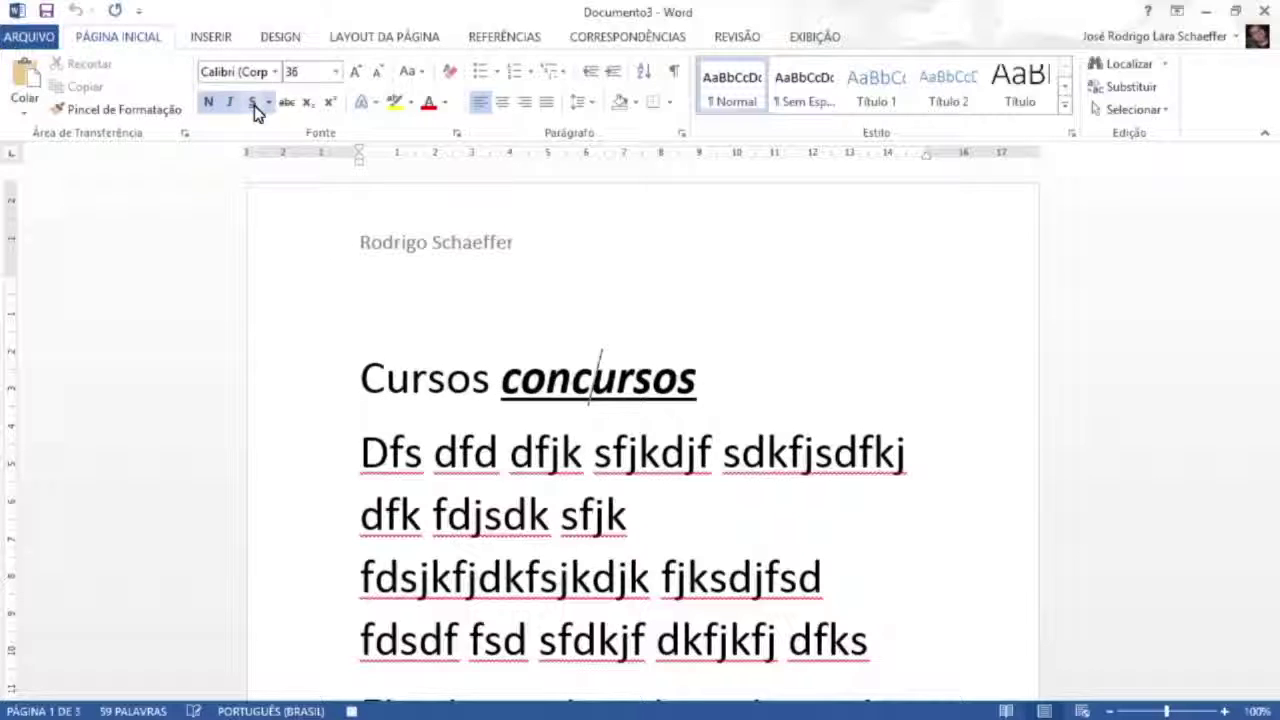
pyautogui.click(834, 40)
pyautogui.click(1084, 113)
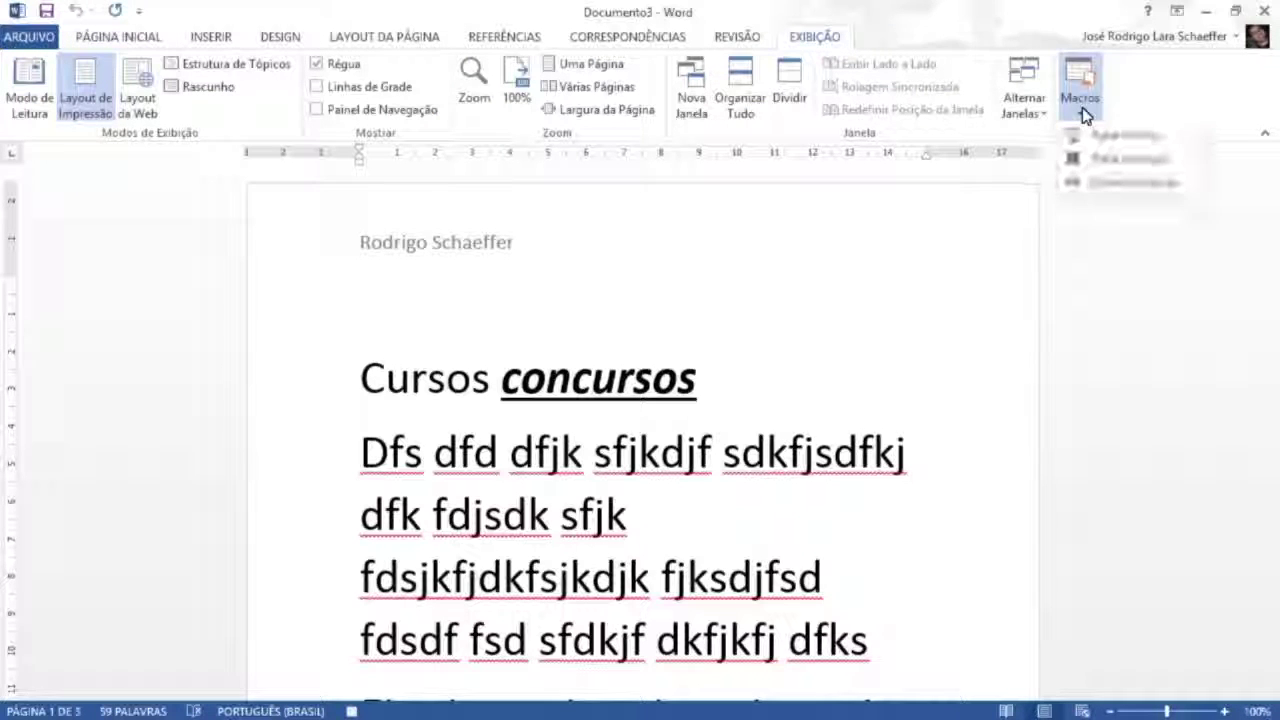
pyautogui.click(1114, 159)
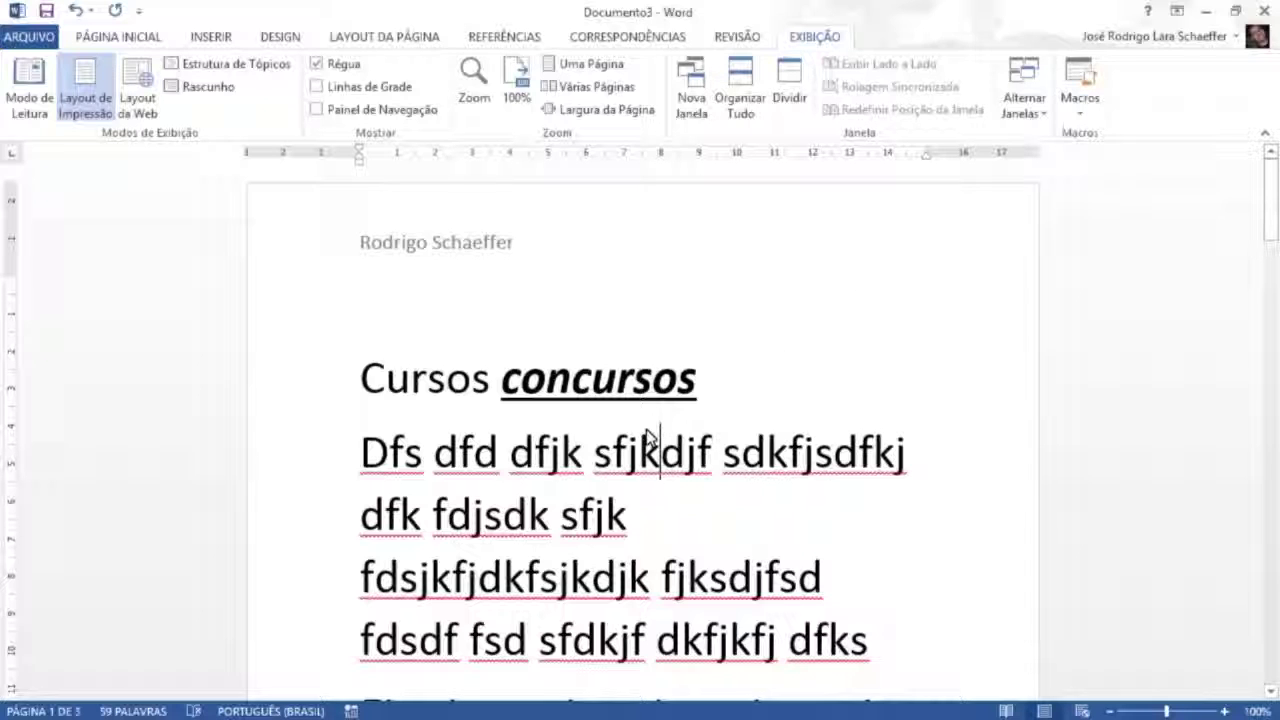
# Step: Run the macro hoje on the word "reirwu" and deselect the formatted word
pyautogui.scroll(-1, 635, 435)
pyautogui.scroll(-5, 635, 435)
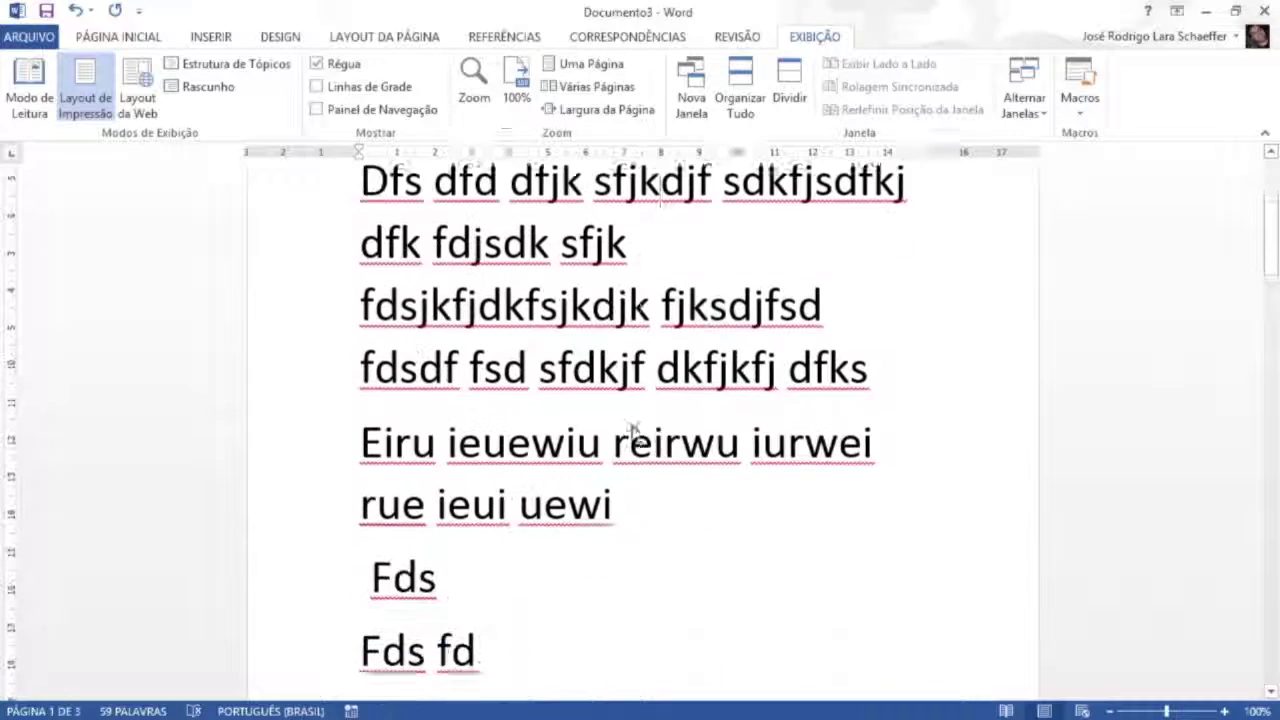
pyautogui.doubleClick(660, 440)
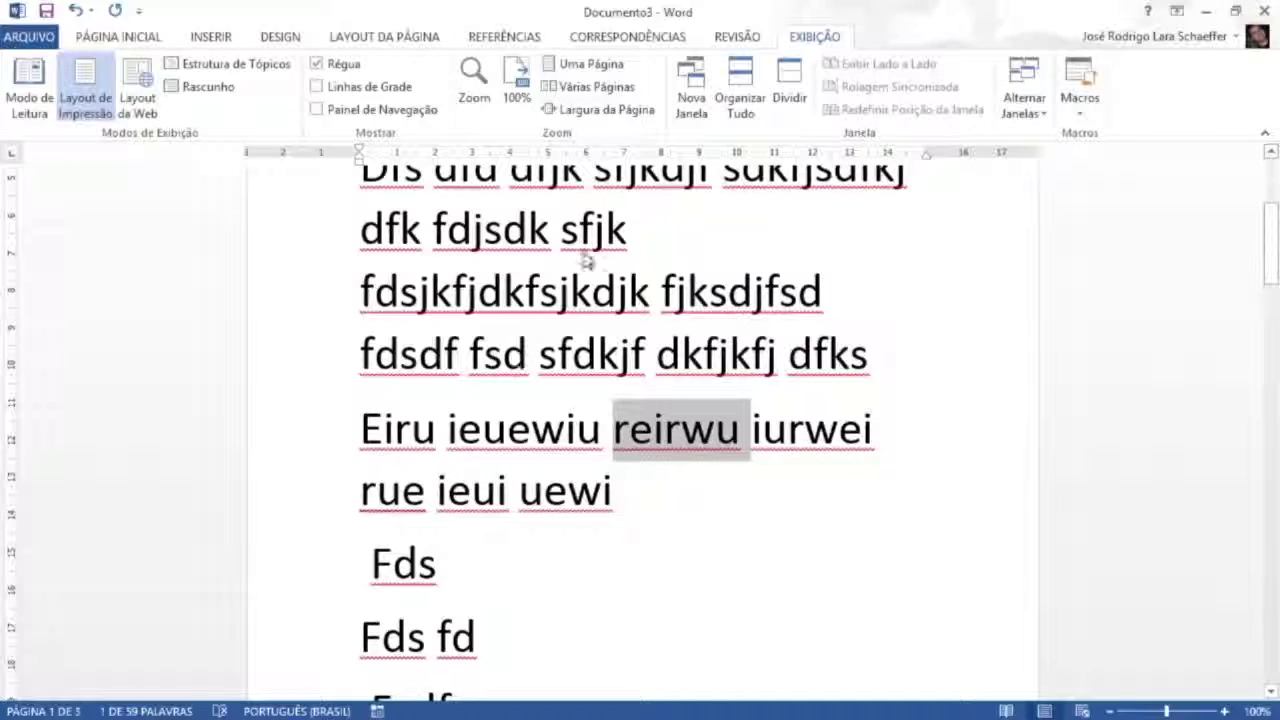
pyautogui.click(1067, 110)
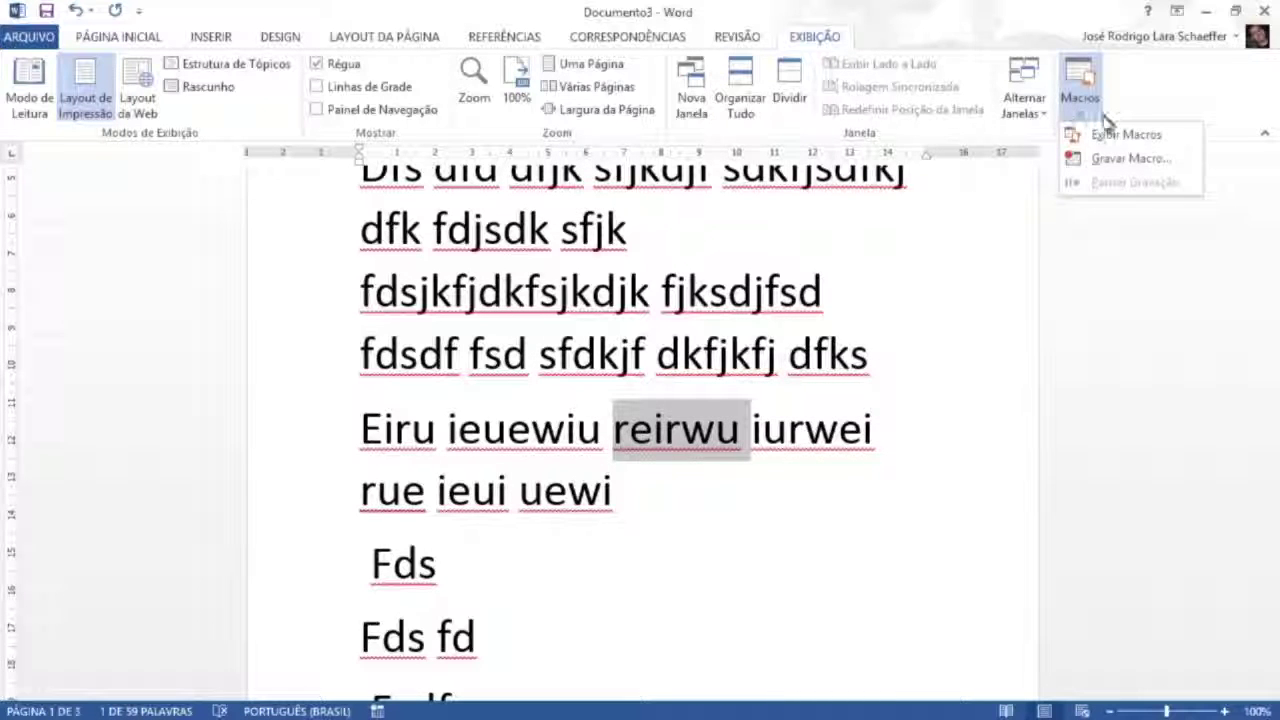
pyautogui.click(1120, 141)
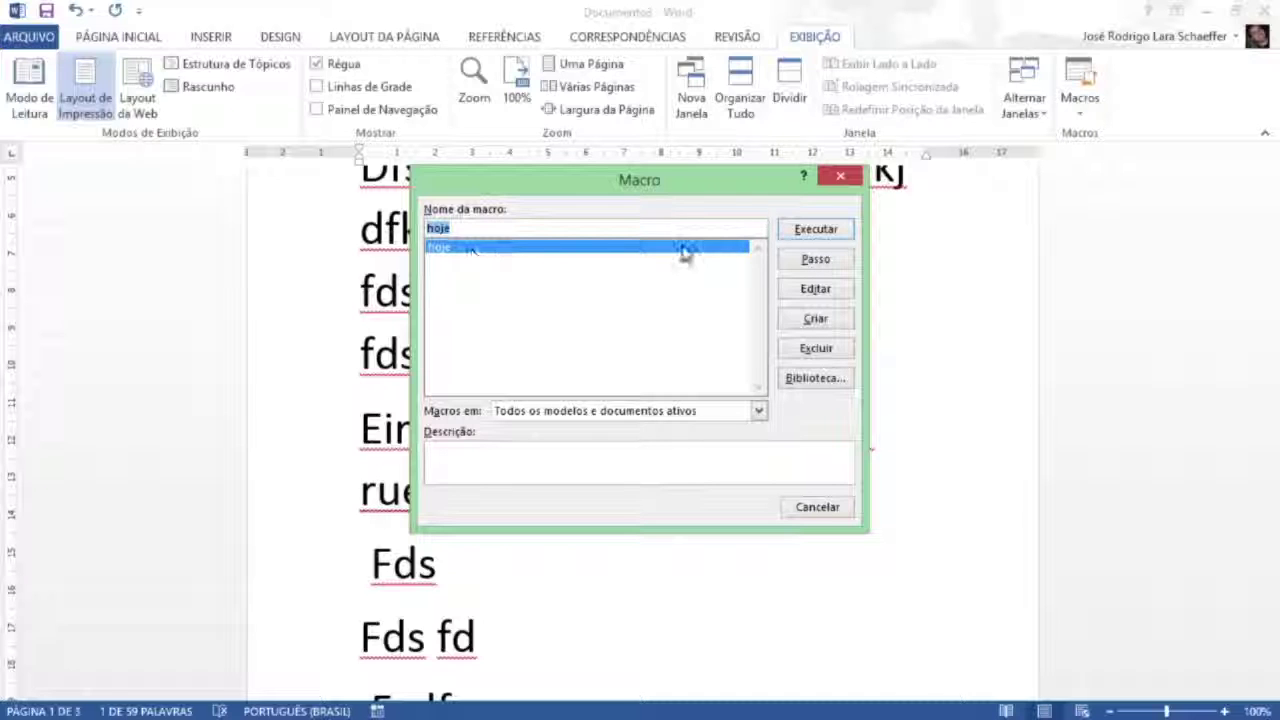
pyautogui.moveTo(712, 181); pyautogui.dragTo(380, 220)
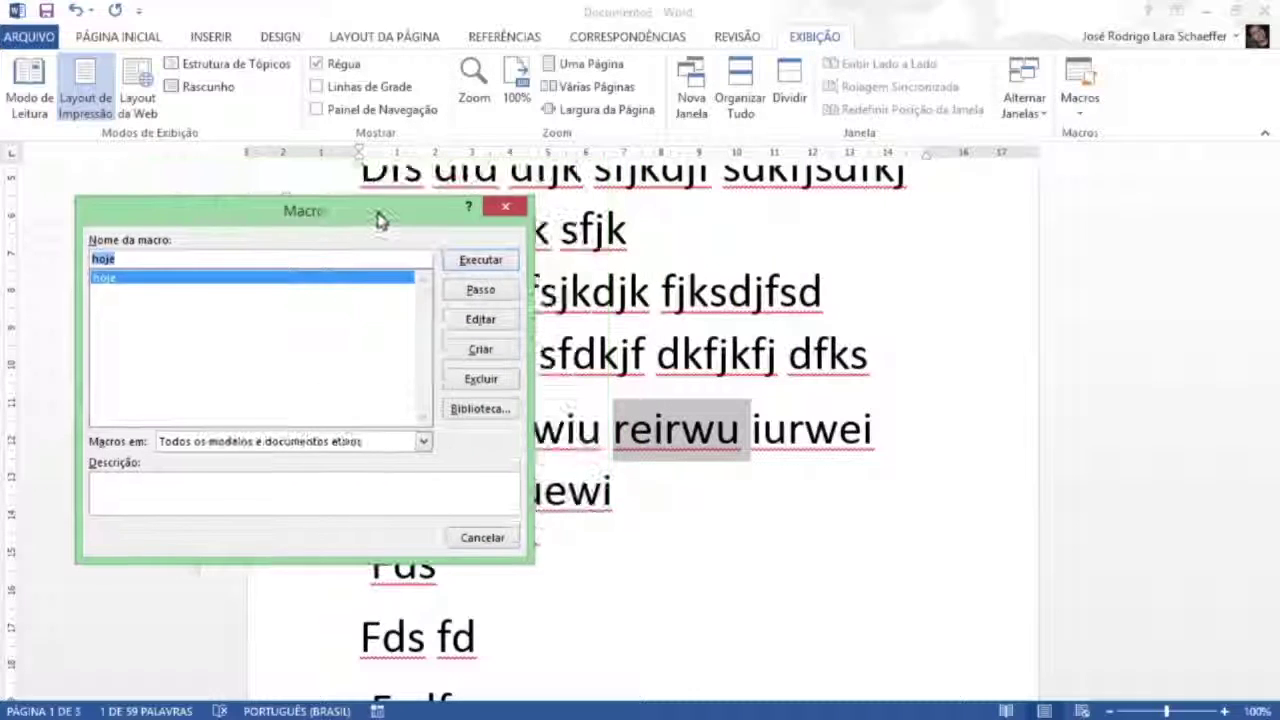
pyautogui.click(481, 259)
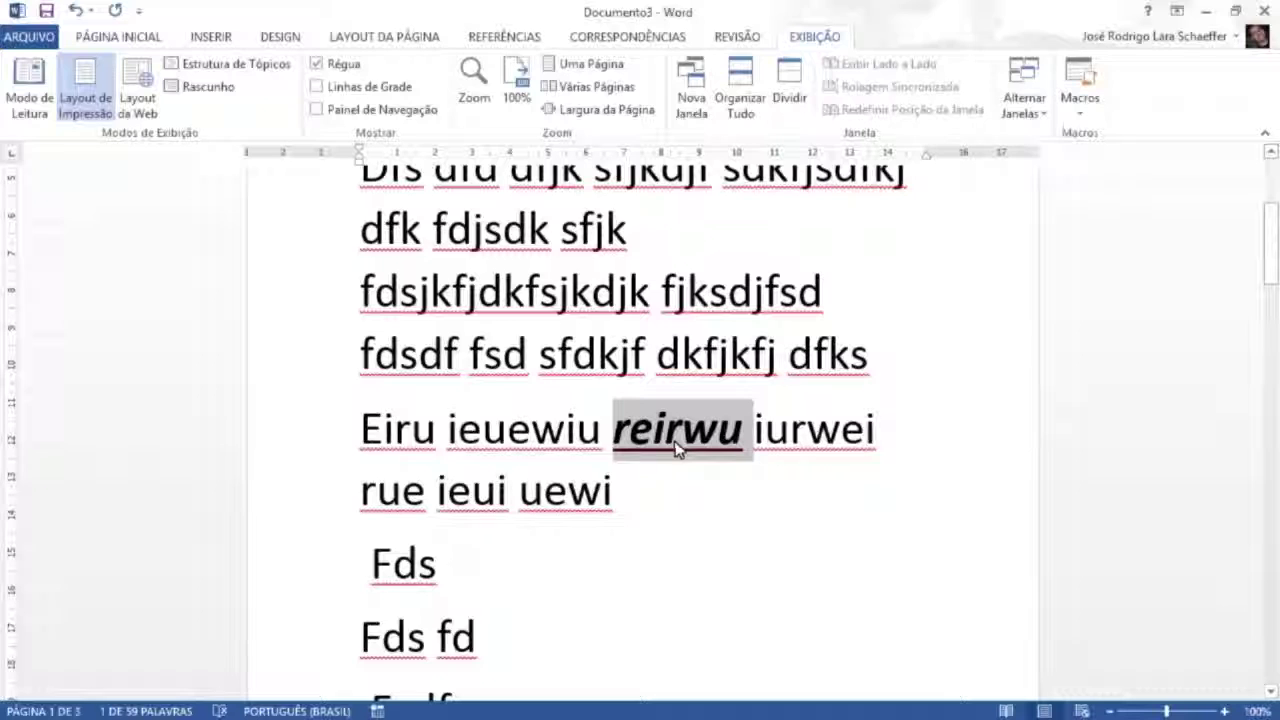
pyautogui.scroll(1, 676, 442)
pyautogui.click(680, 450)
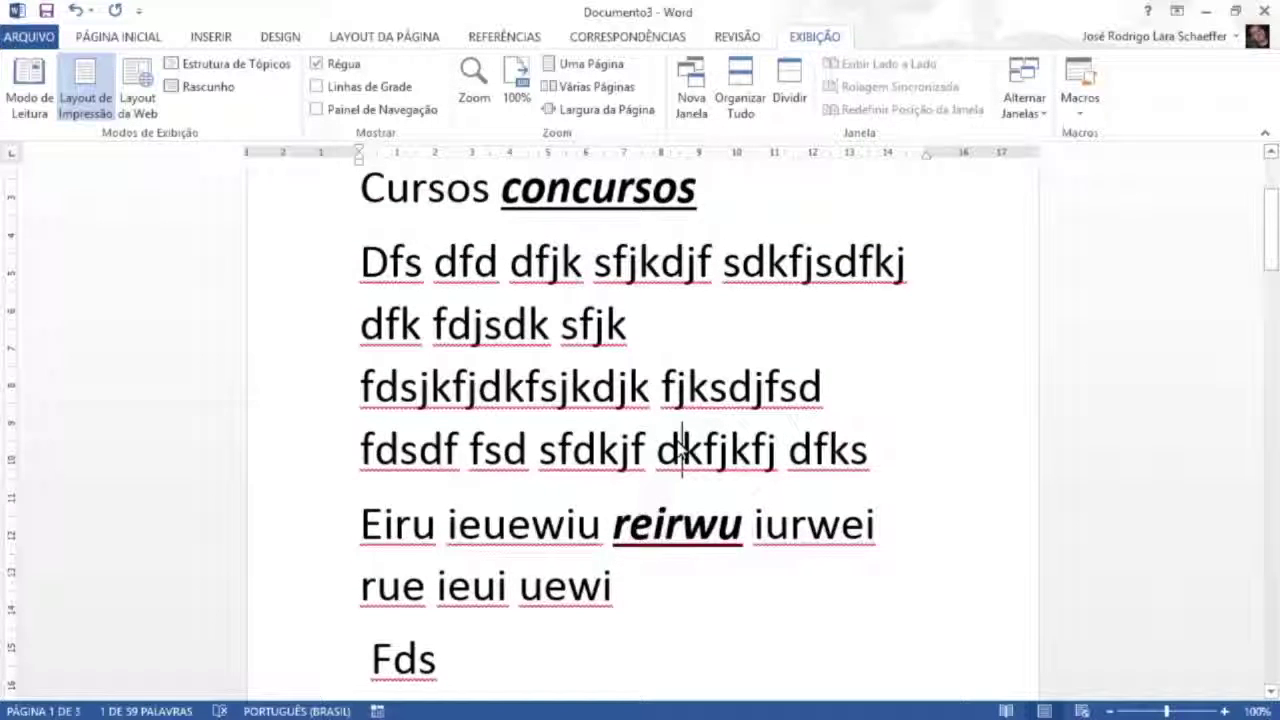